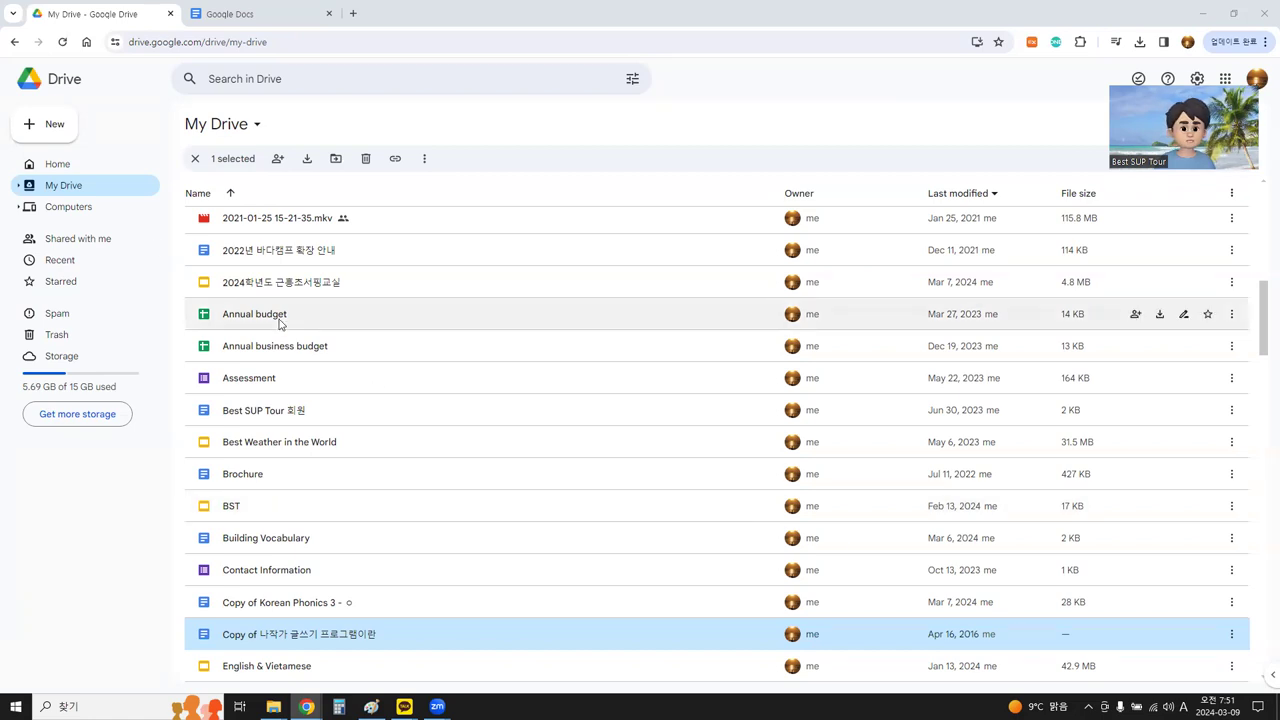
Browse the suggested folders on the Drive home page, and return to the suggested files.
left_click(70, 171)
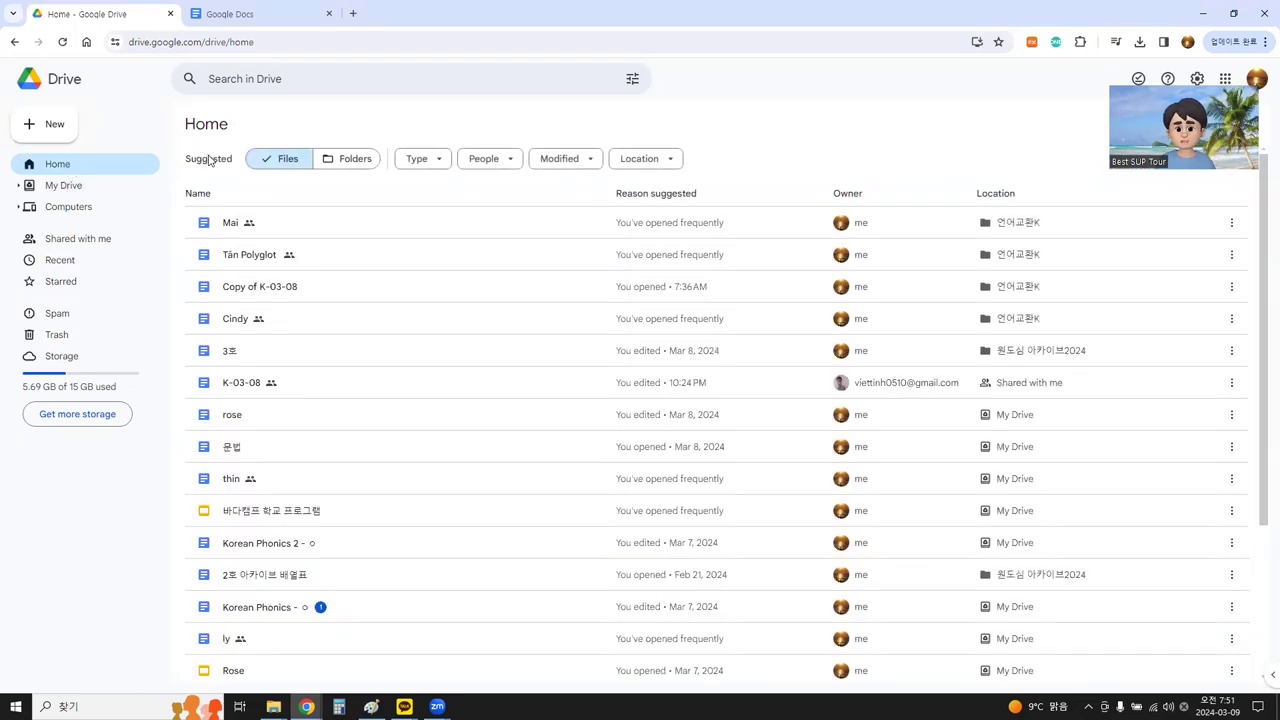
left_click(363, 163)
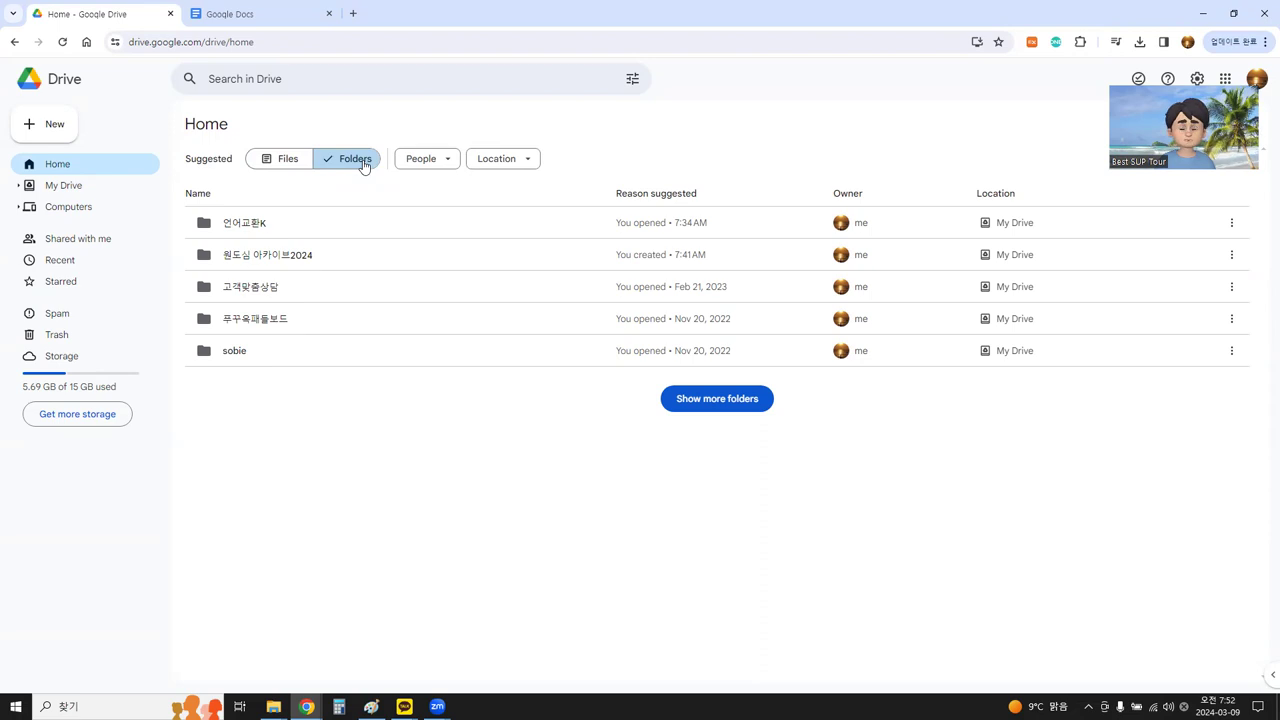
left_click(278, 163)
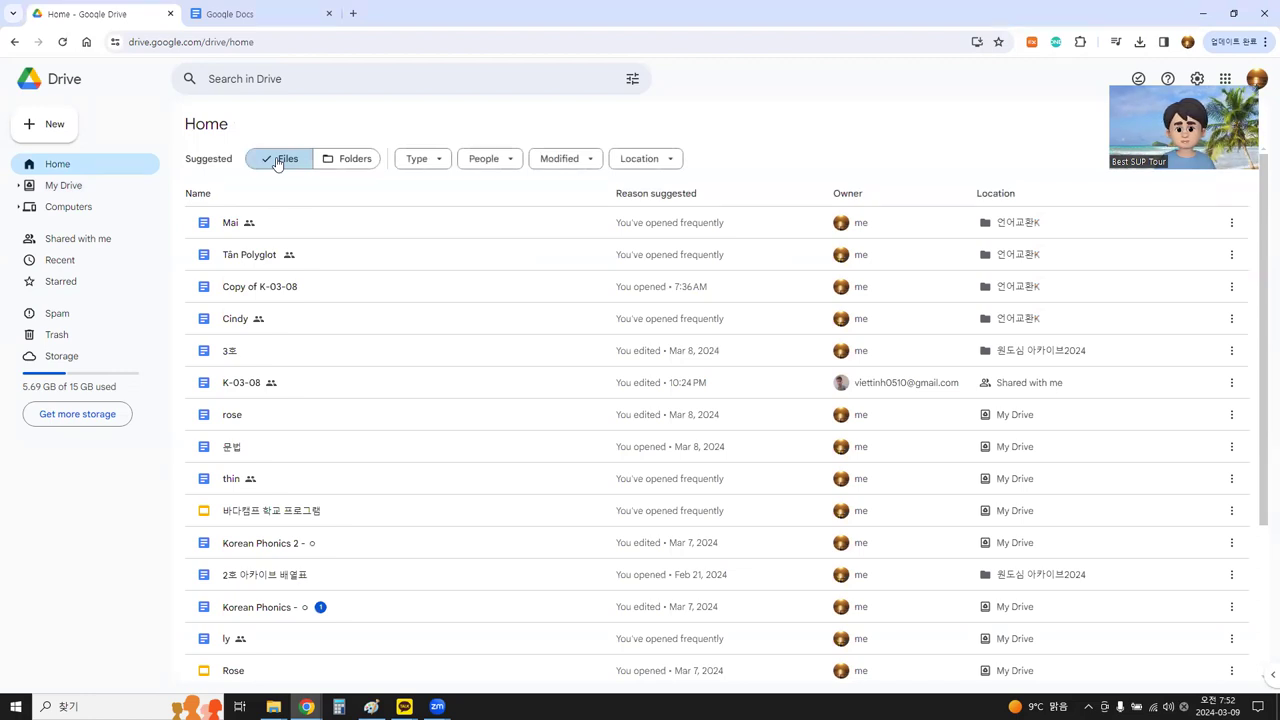
Try to move the four files from K-03-08 through thin together to another location.
mouse_move(262, 316)
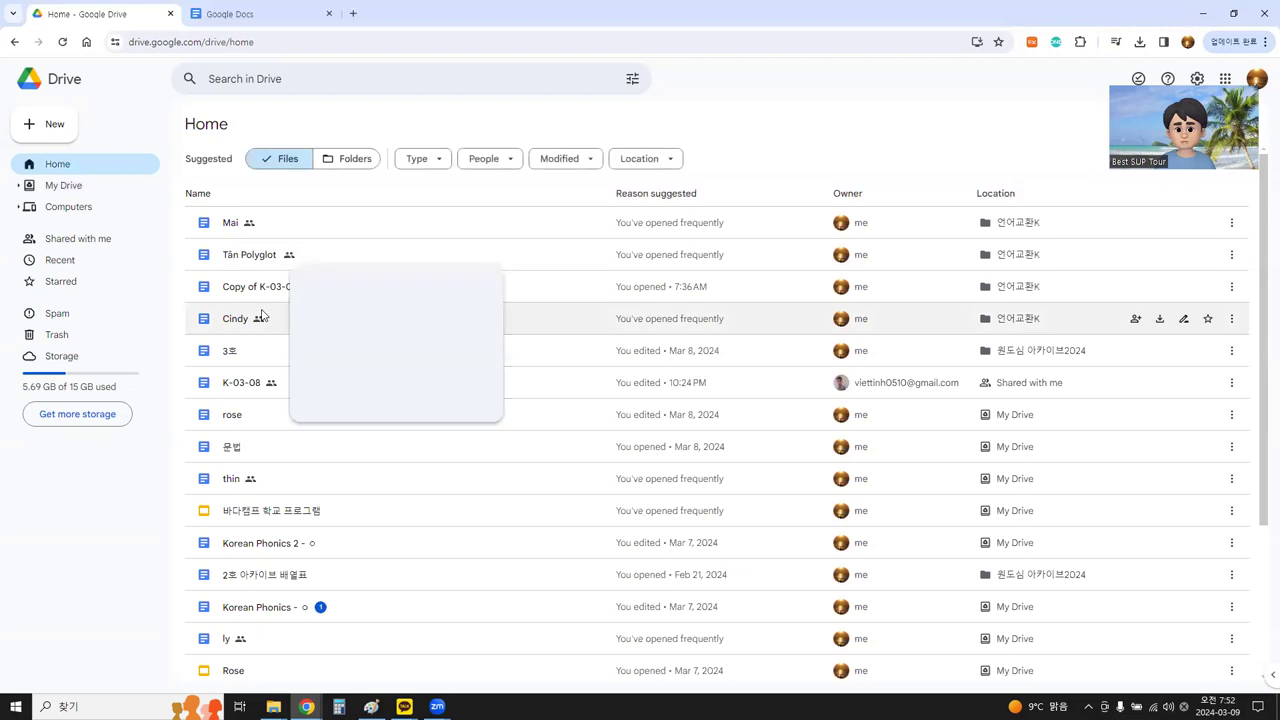
left_click(237, 397)
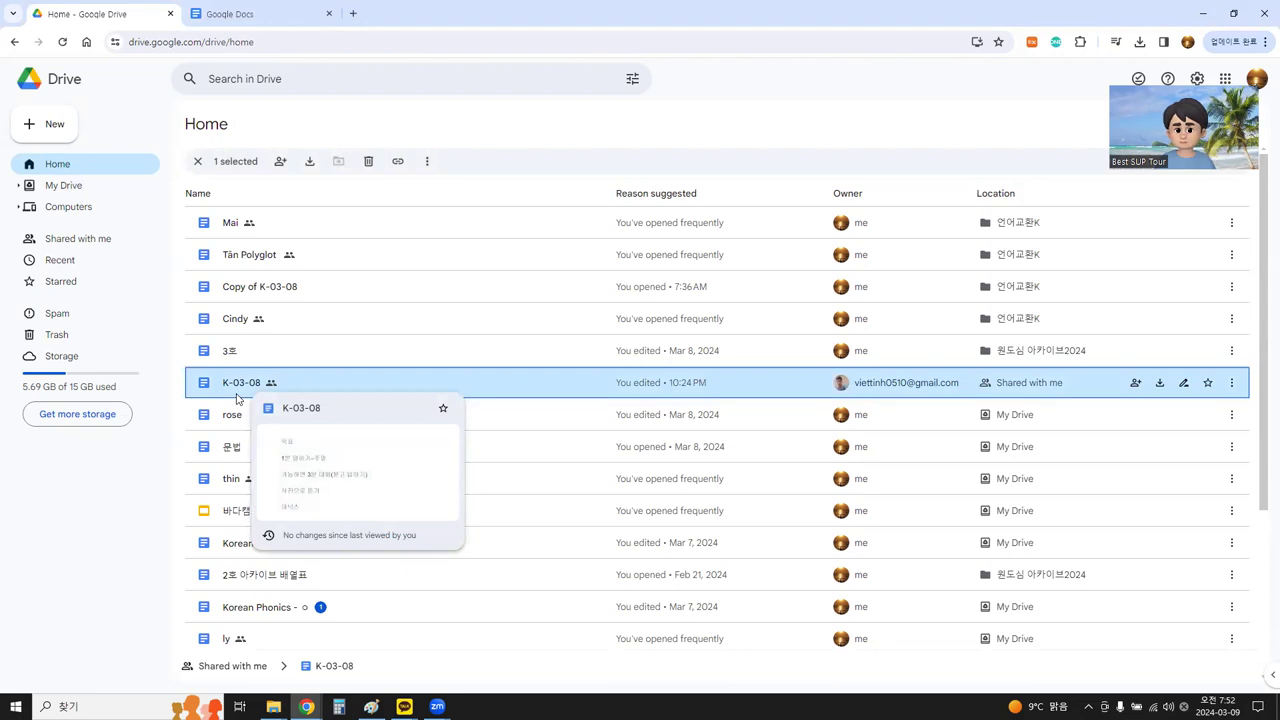
key("shift+Down")
key("shift+Down")
key("shift+Down")
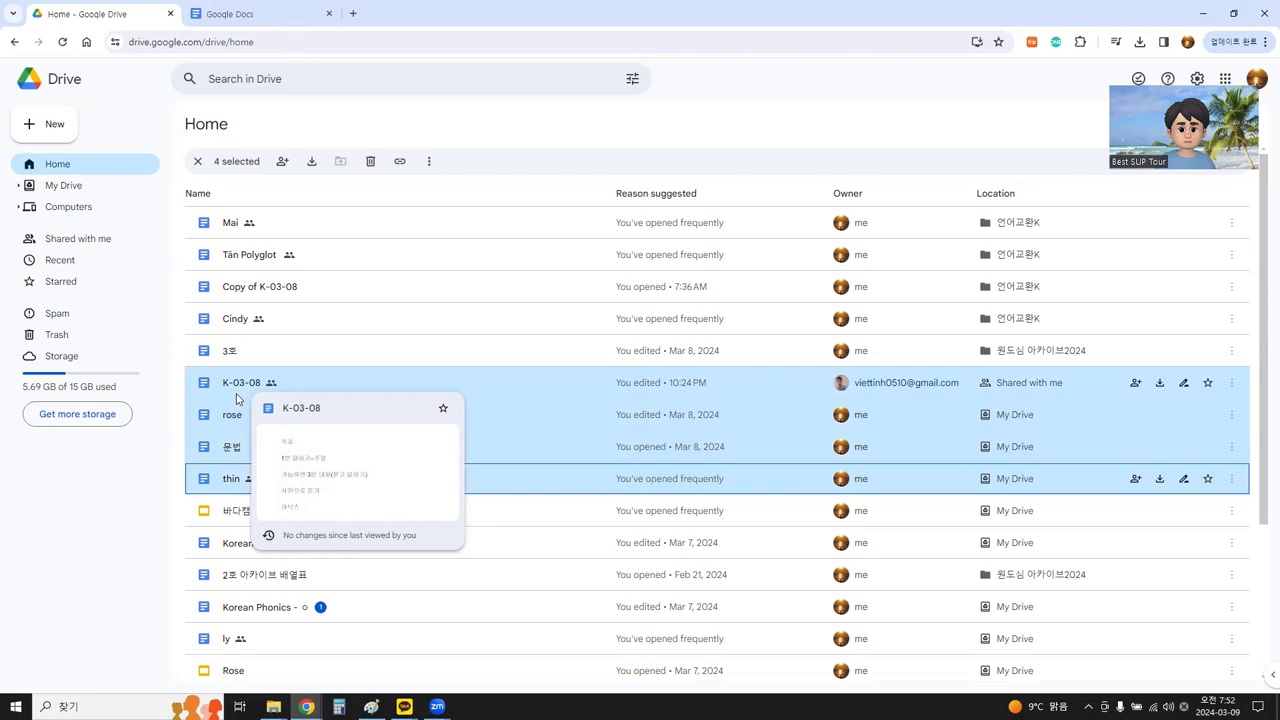
right_click(237, 399)
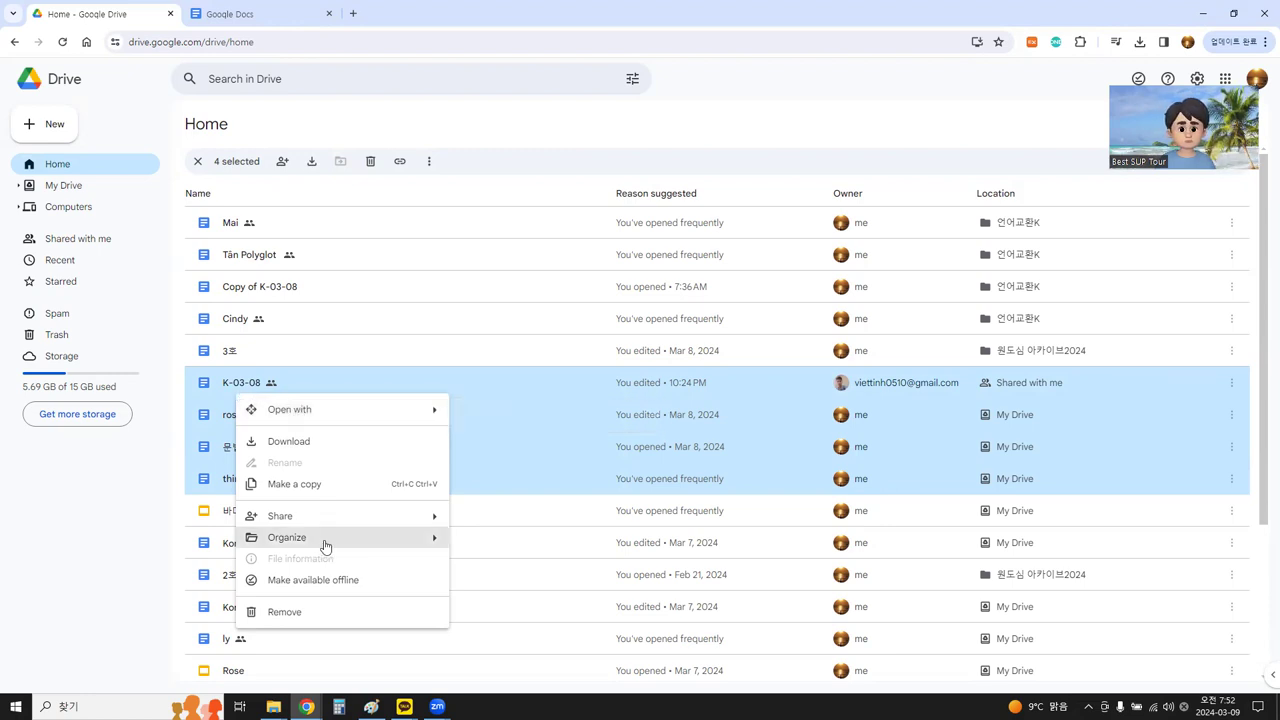
mouse_move(343, 543)
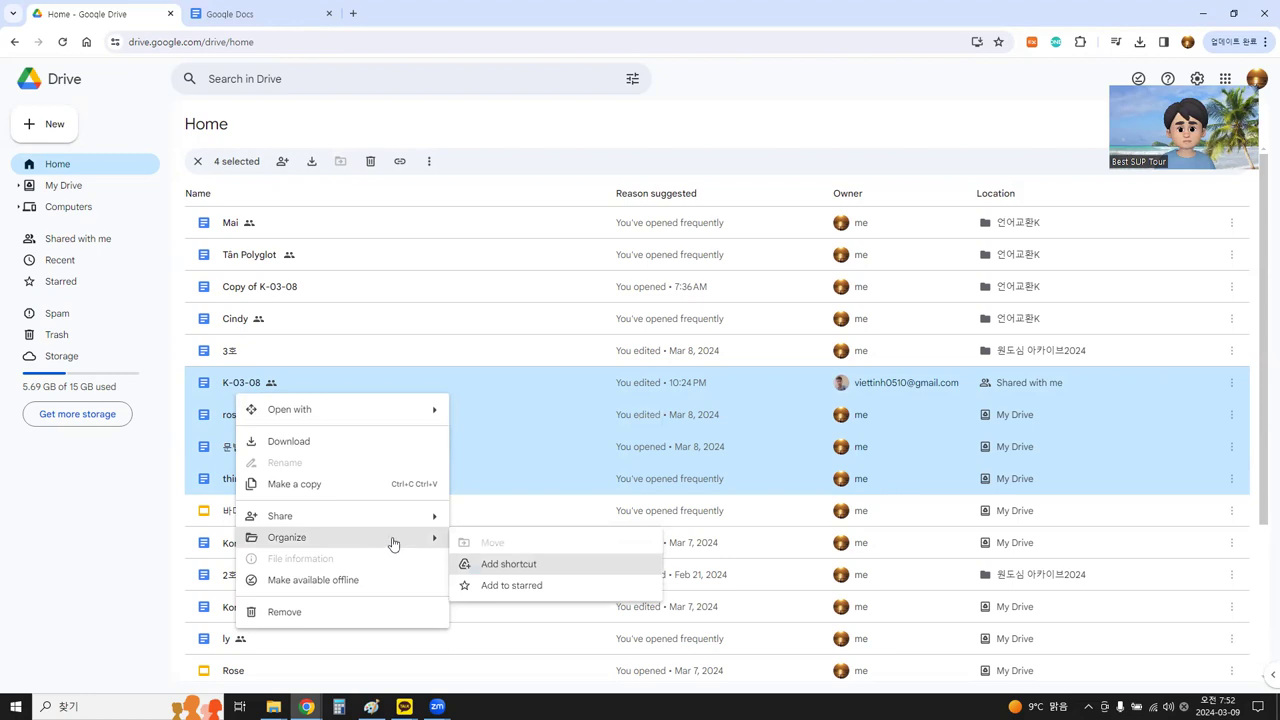
left_click(164, 519)
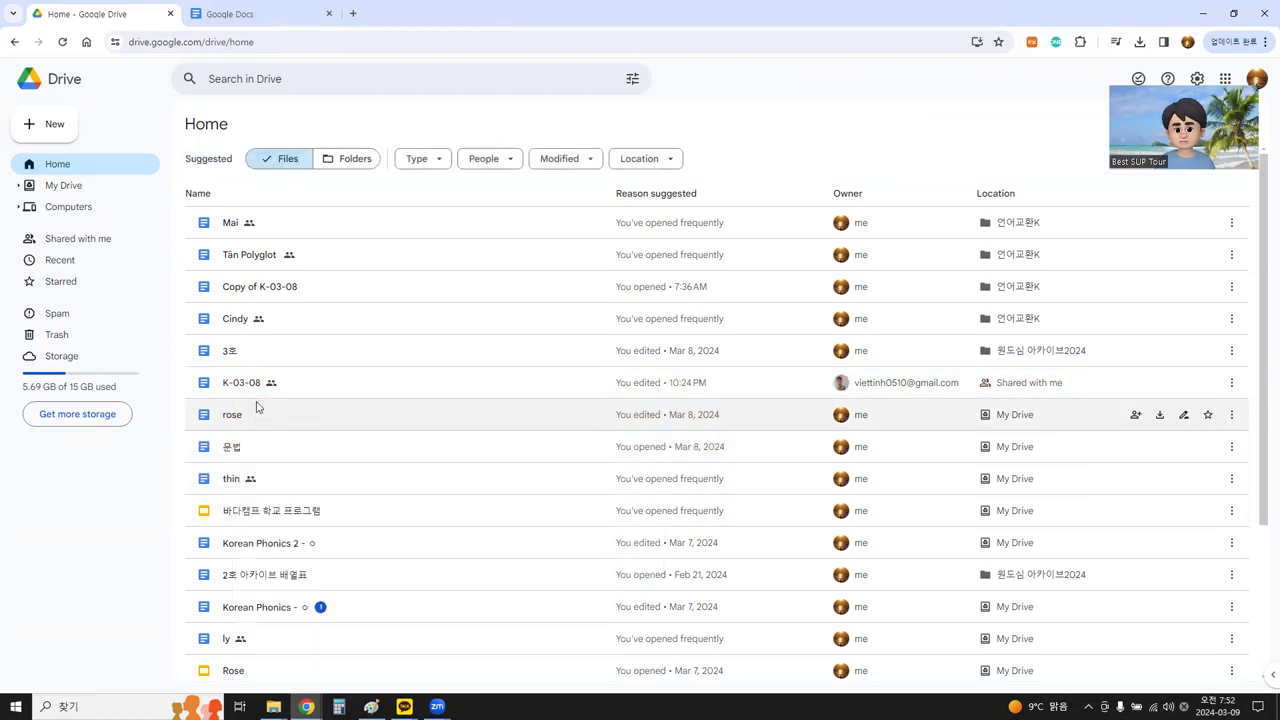
Create a new folder named "100회 강의안" in My Drive.
mouse_move(244, 418)
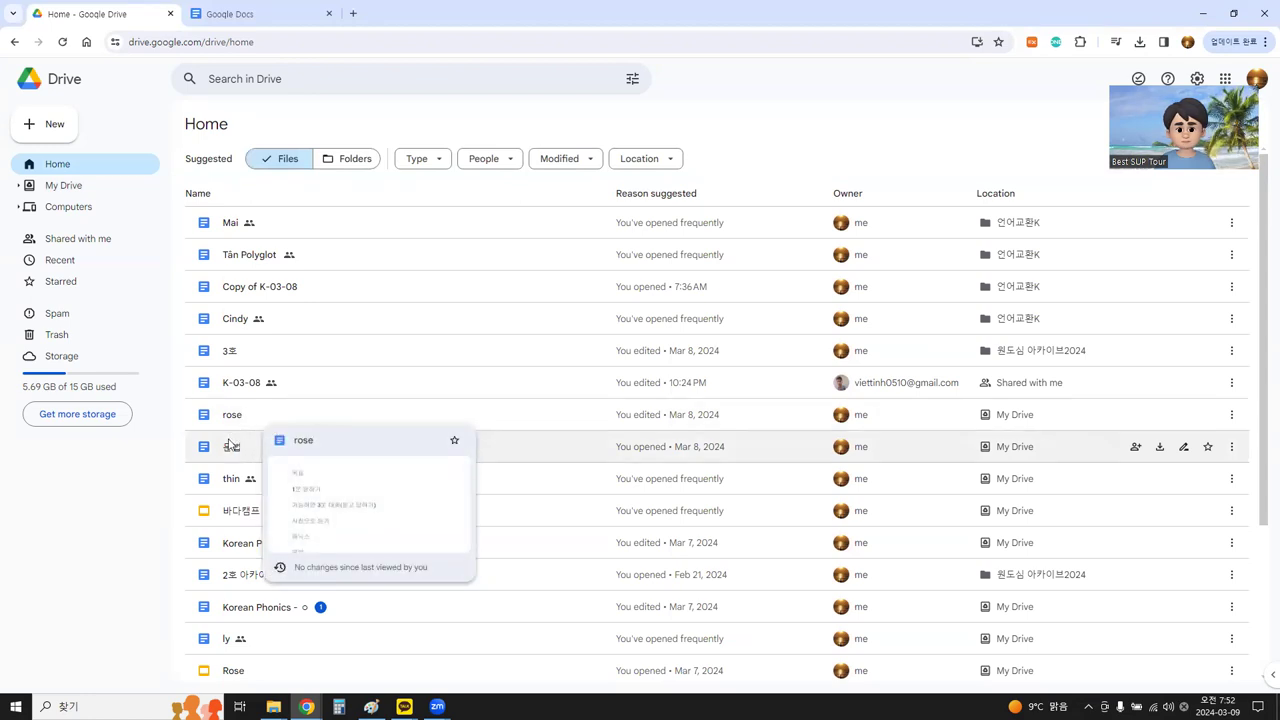
mouse_move(231, 447)
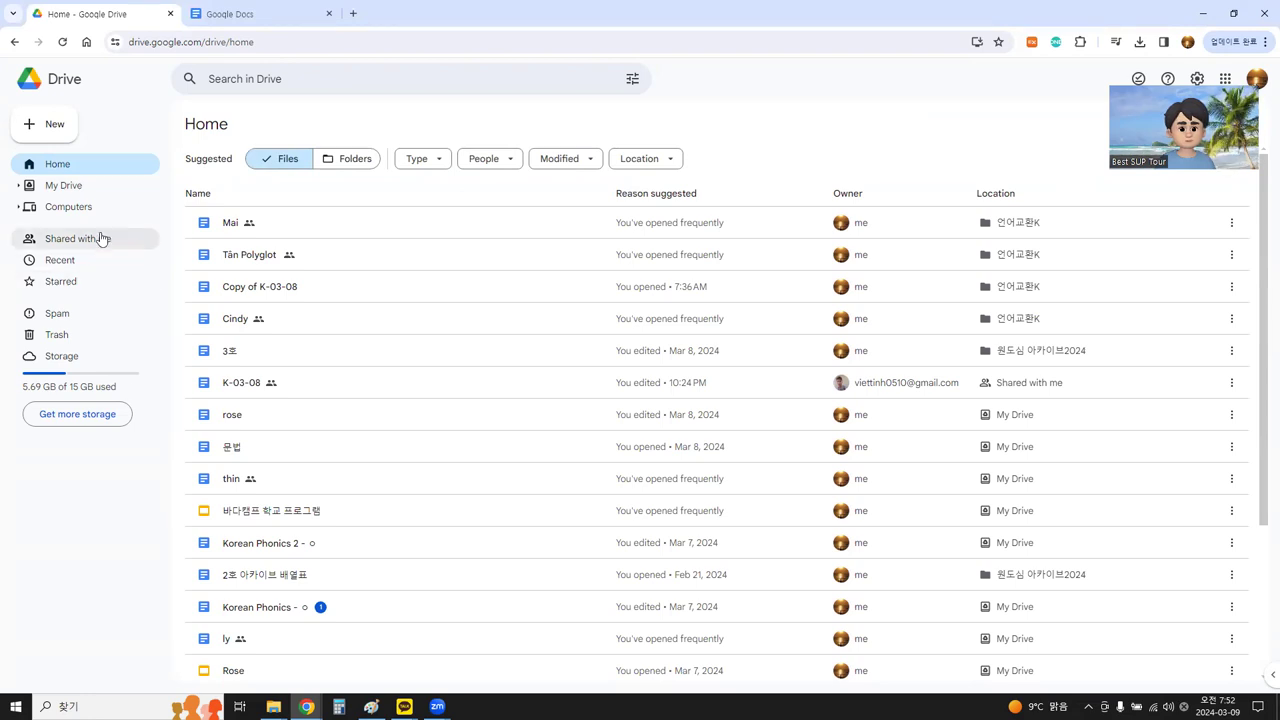
left_click(50, 124)
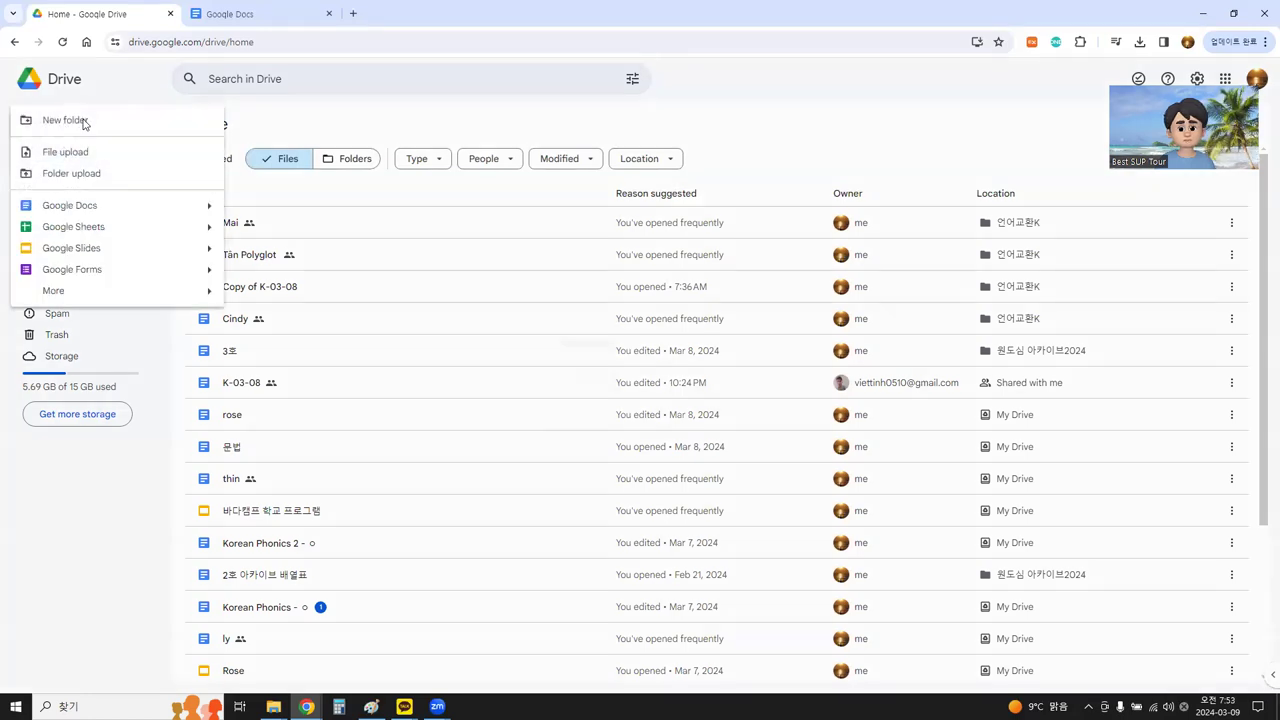
left_click(84, 122)
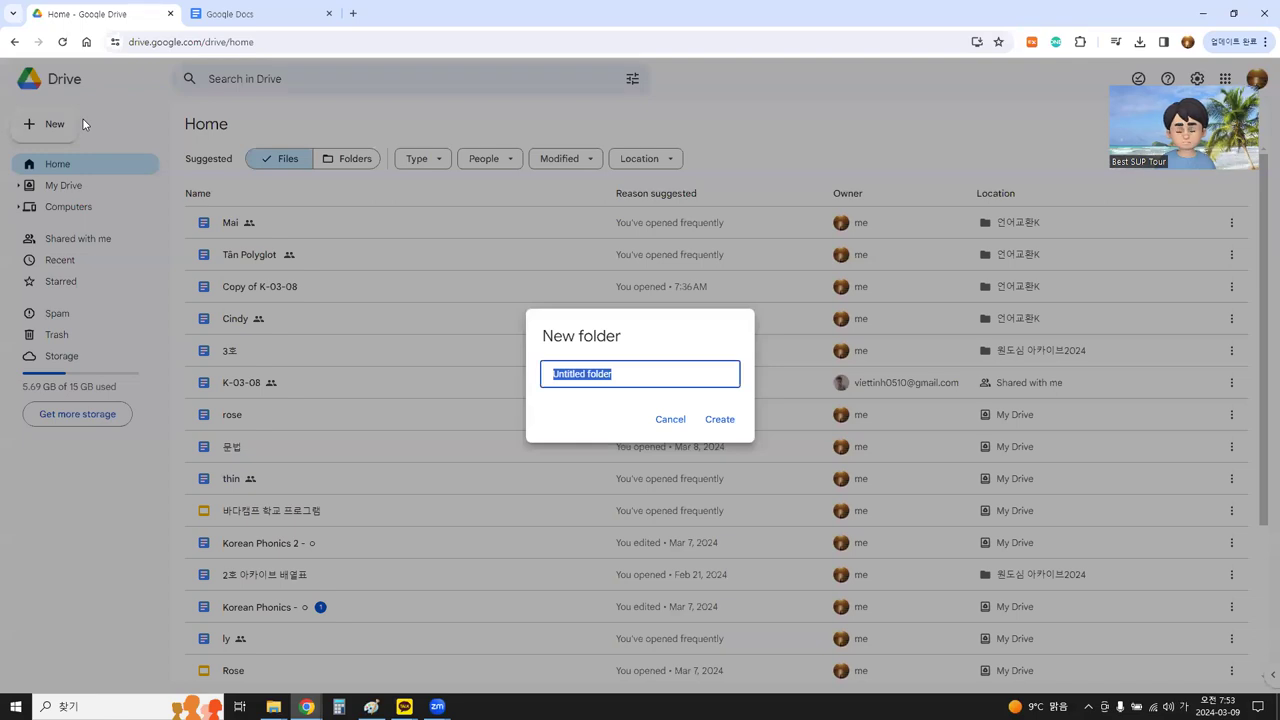
type("100회")
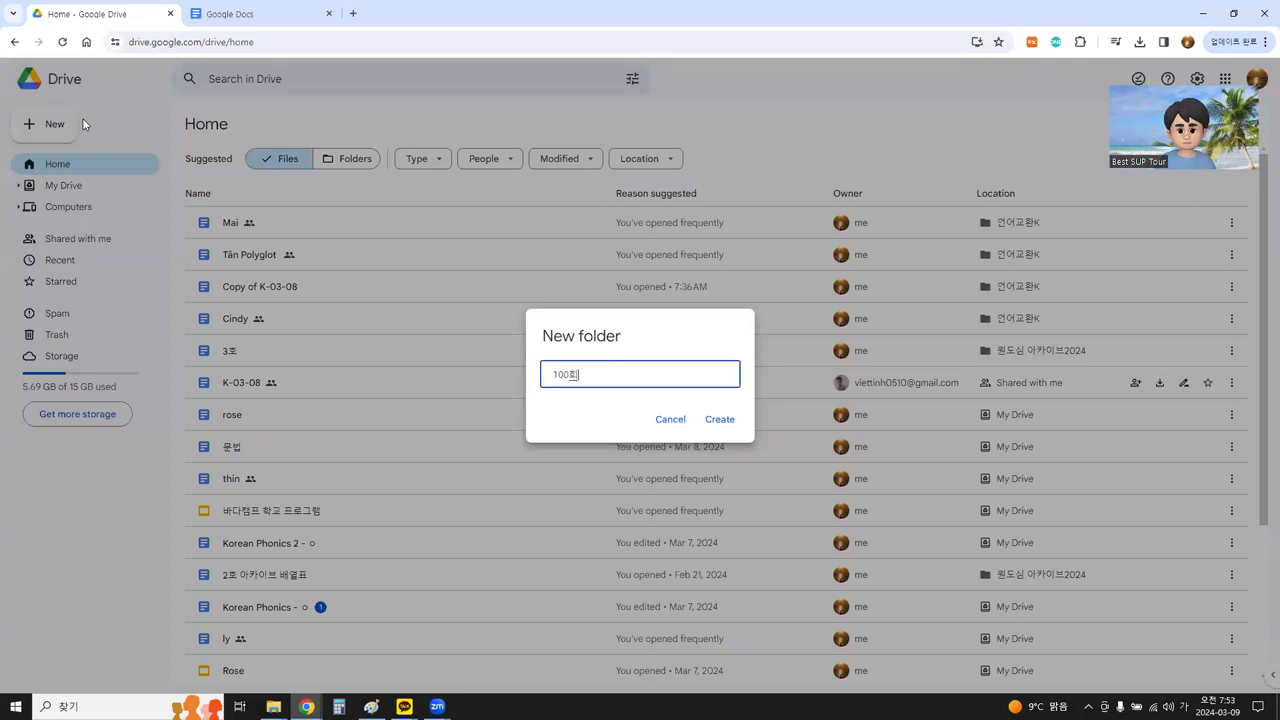
type(" 강의안")
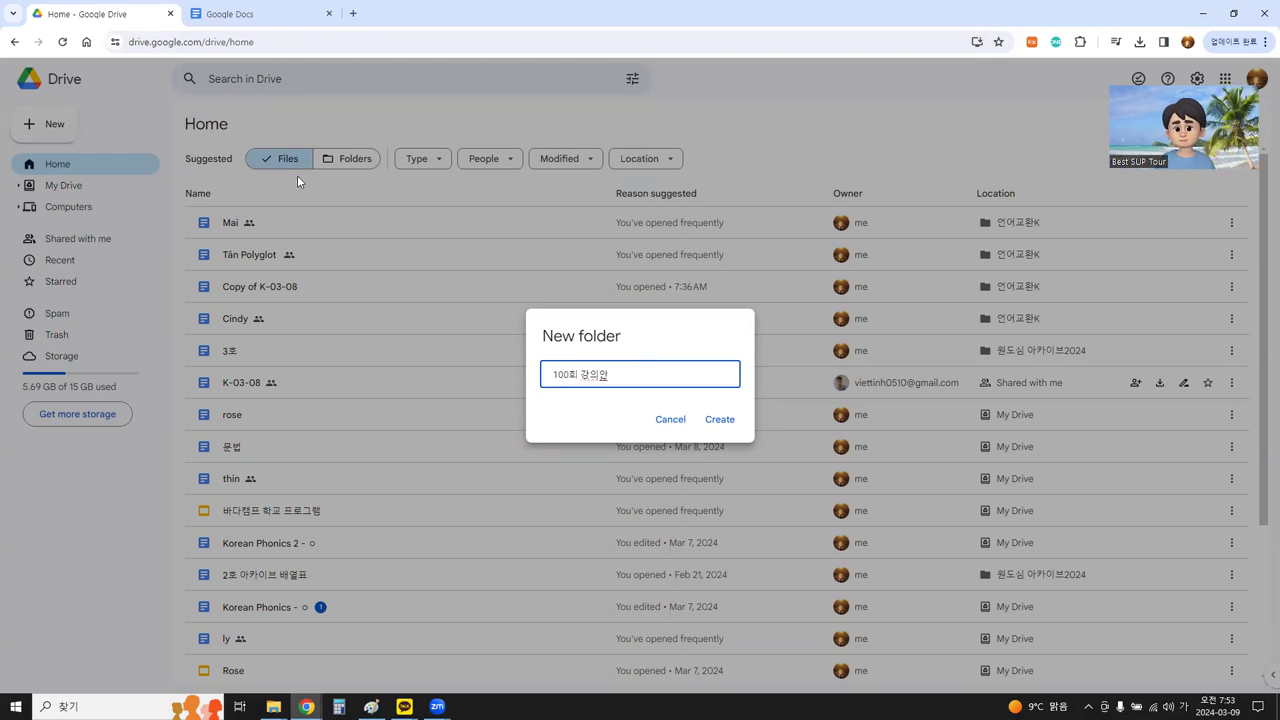
left_click(722, 426)
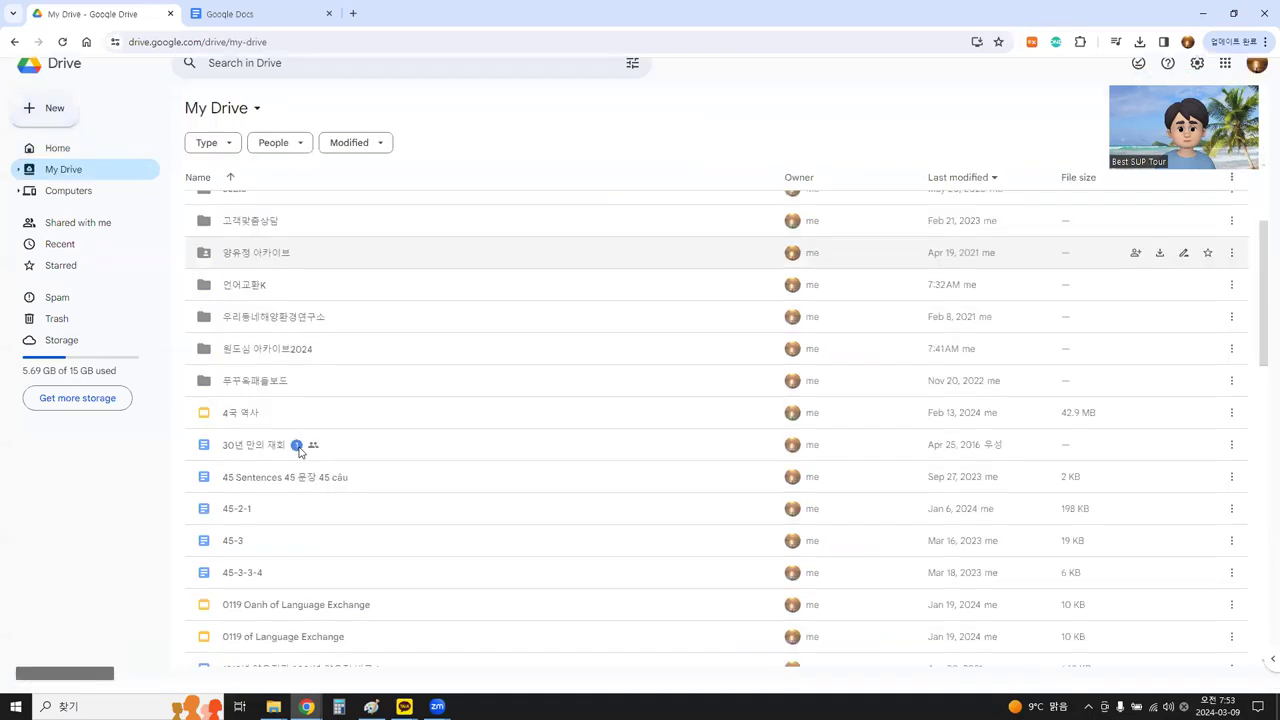
left_click(298, 452)
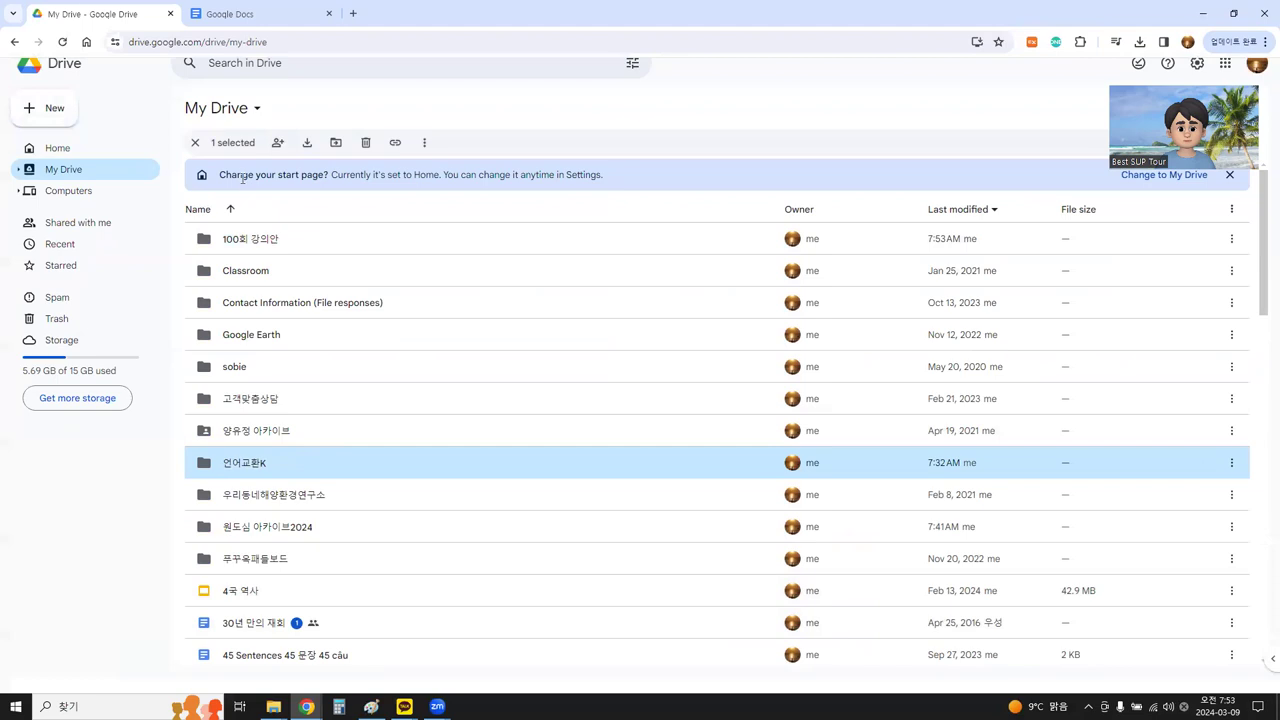
Move the 문법 document from the home page's suggested files into the "100회 강의안" folder.
left_click(64, 153)
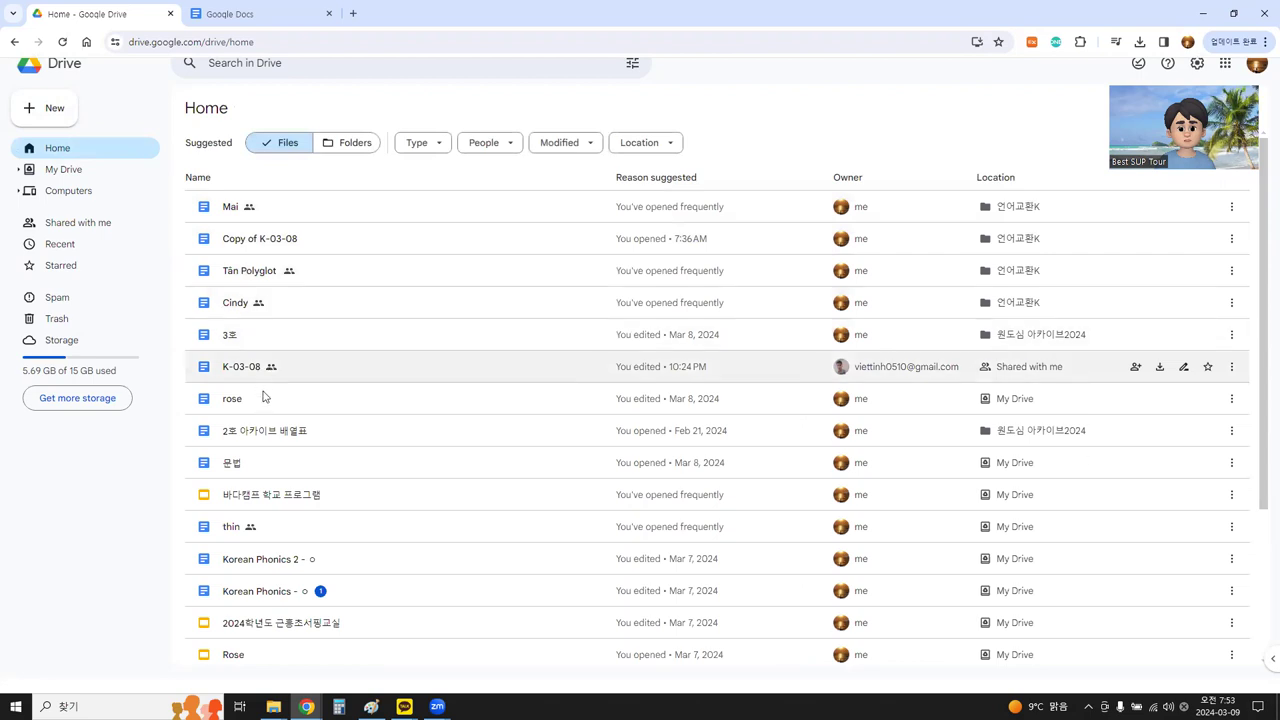
left_click(247, 463)
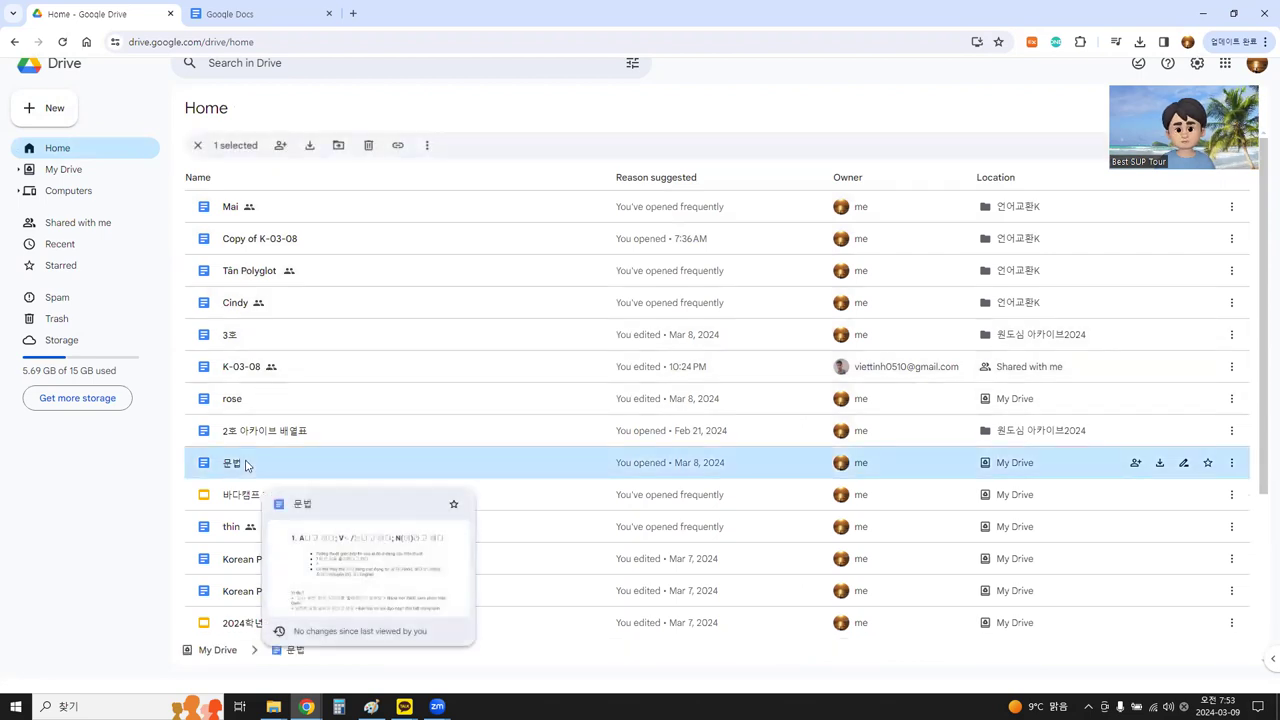
right_click(246, 463)
mouse_move(329, 339)
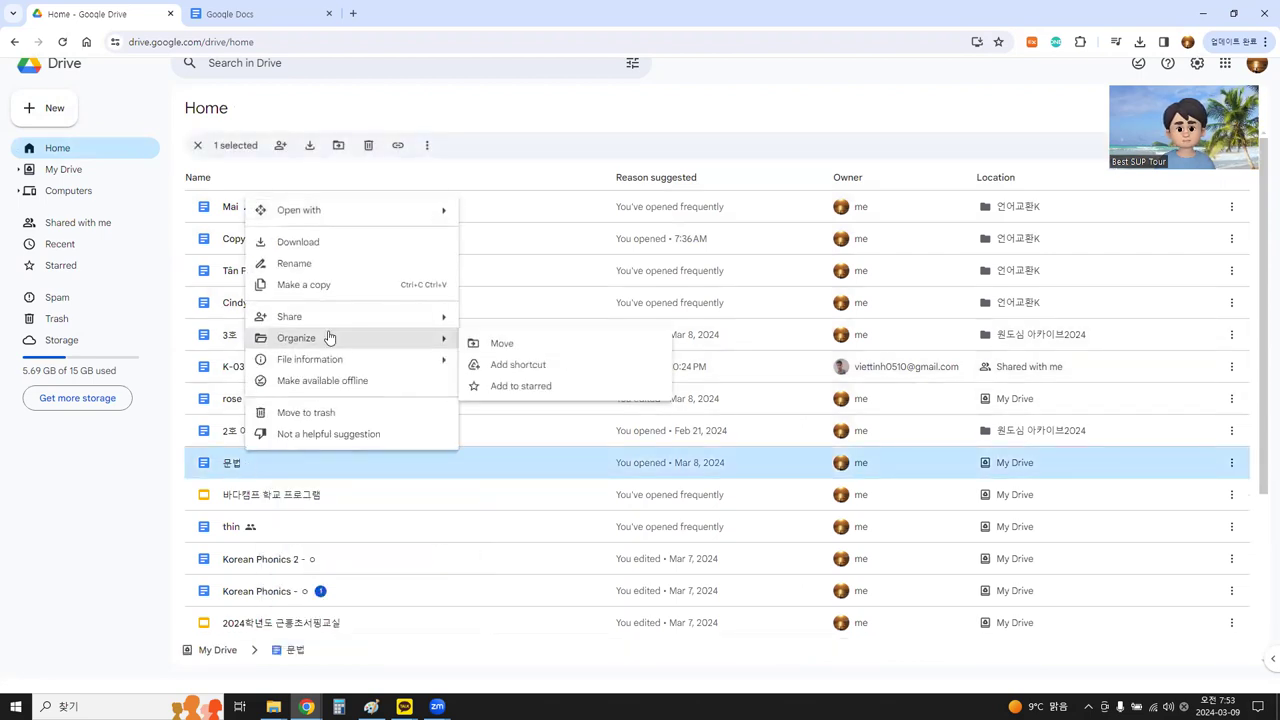
scroll(493, 348, "up", 1)
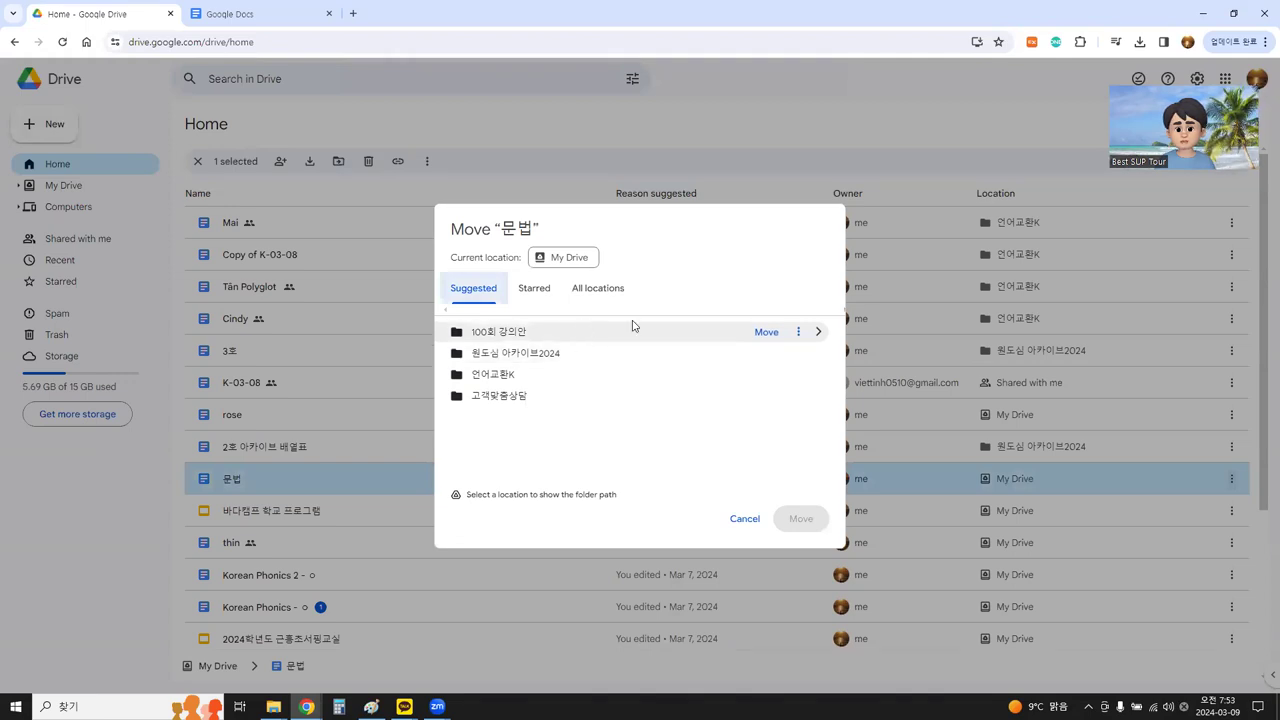
left_click(761, 334)
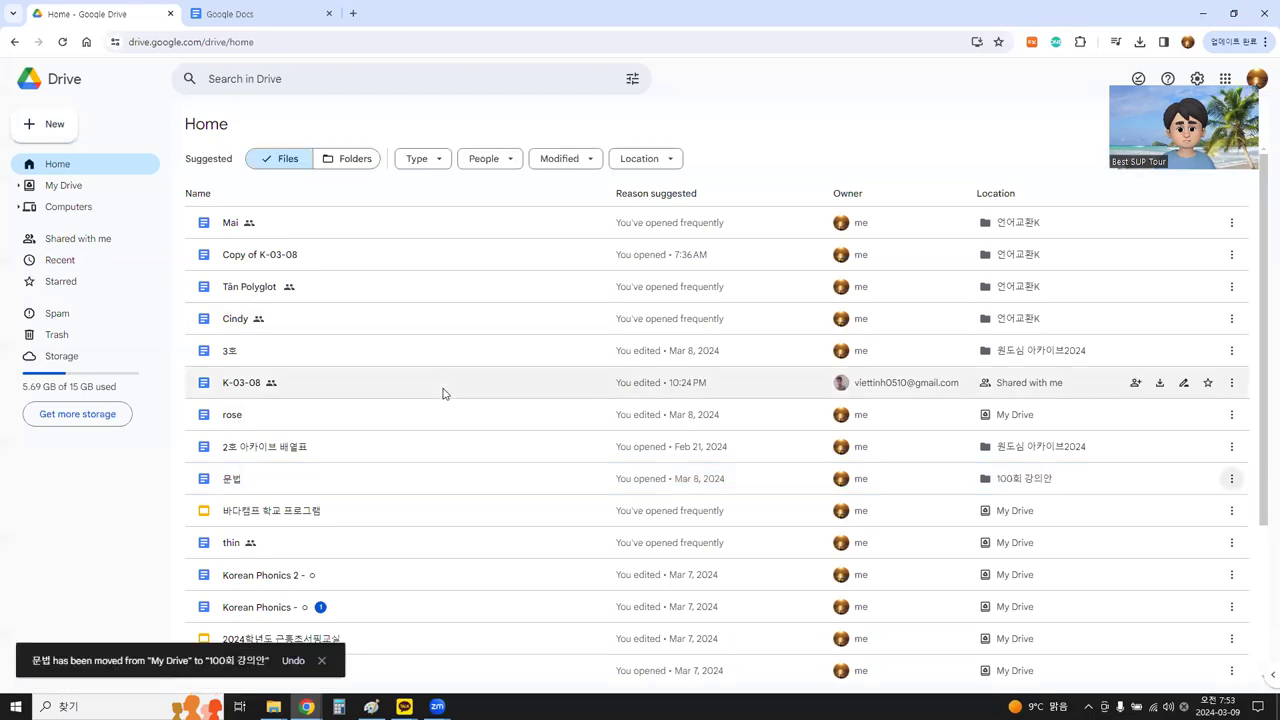
Move the rose document into the 언어교환K folder.
right_click(334, 420)
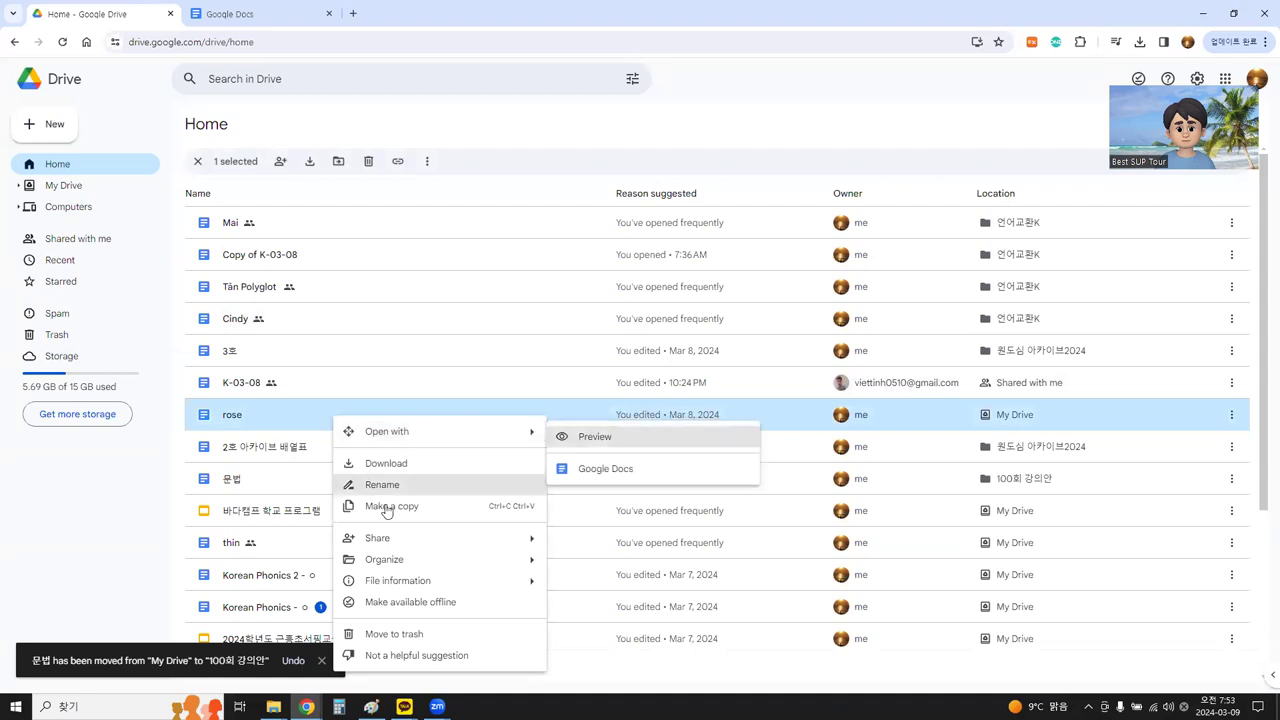
mouse_move(414, 563)
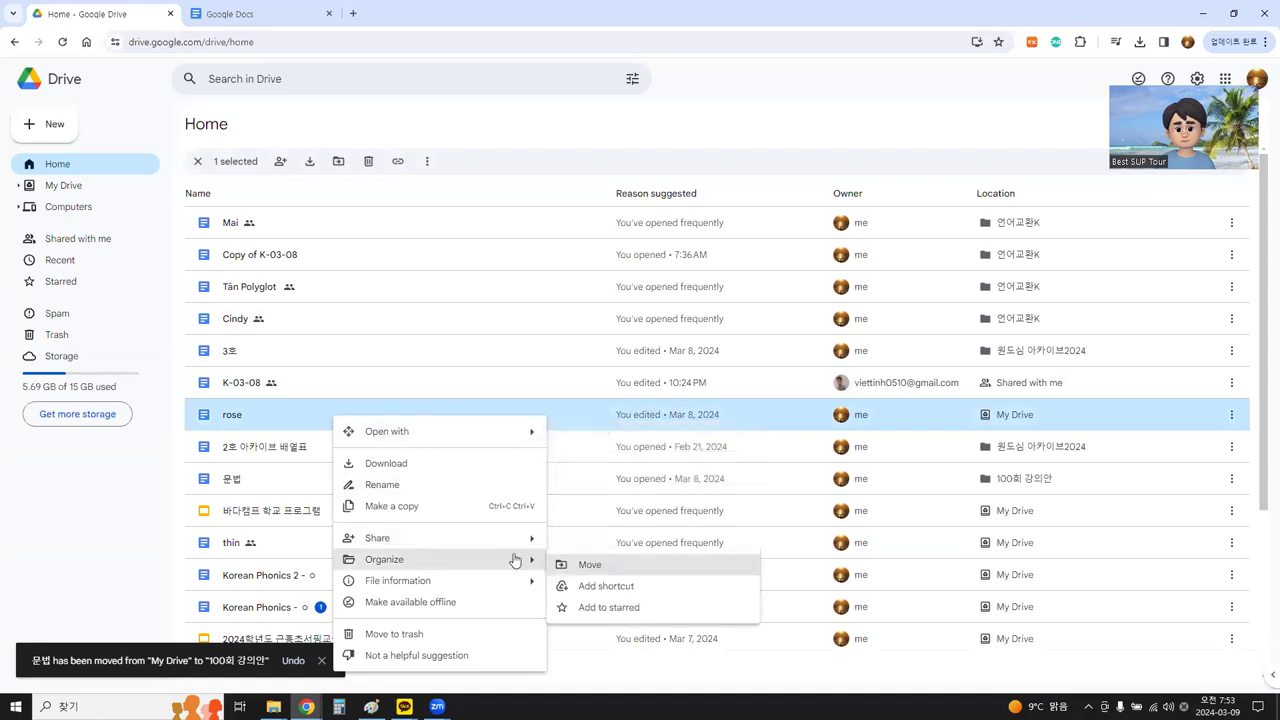
left_click(567, 566)
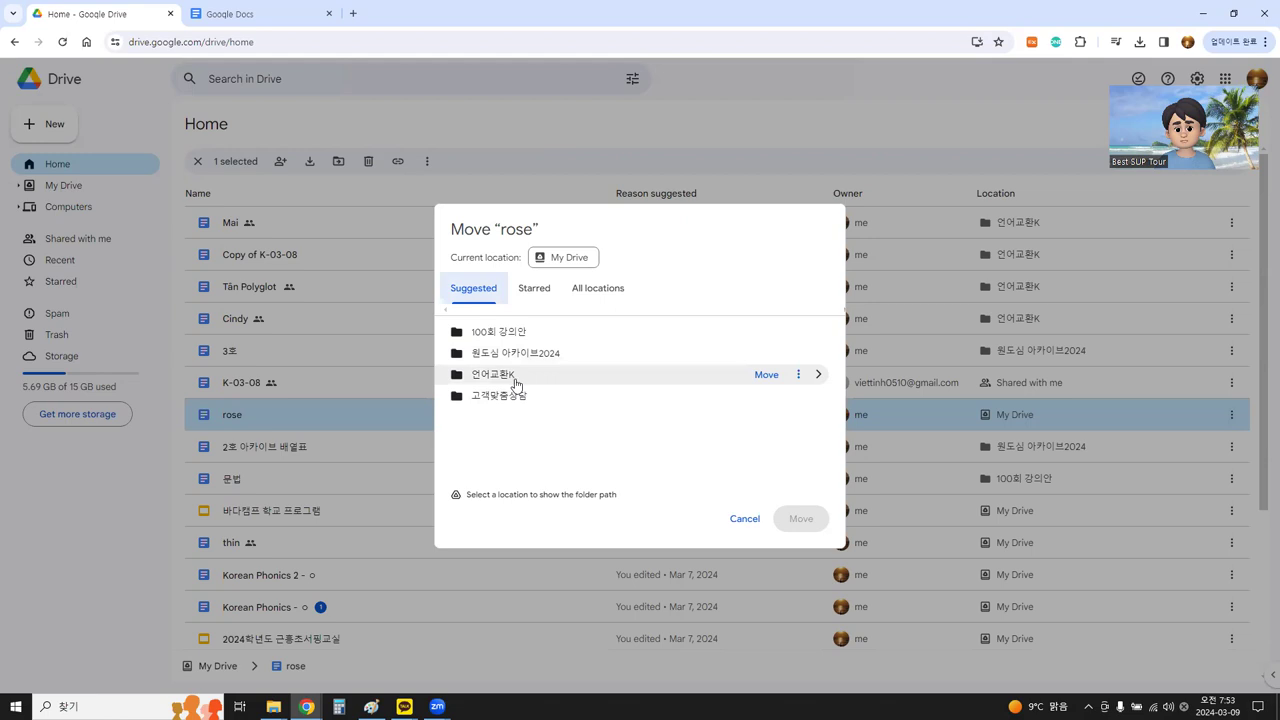
left_click(765, 375)
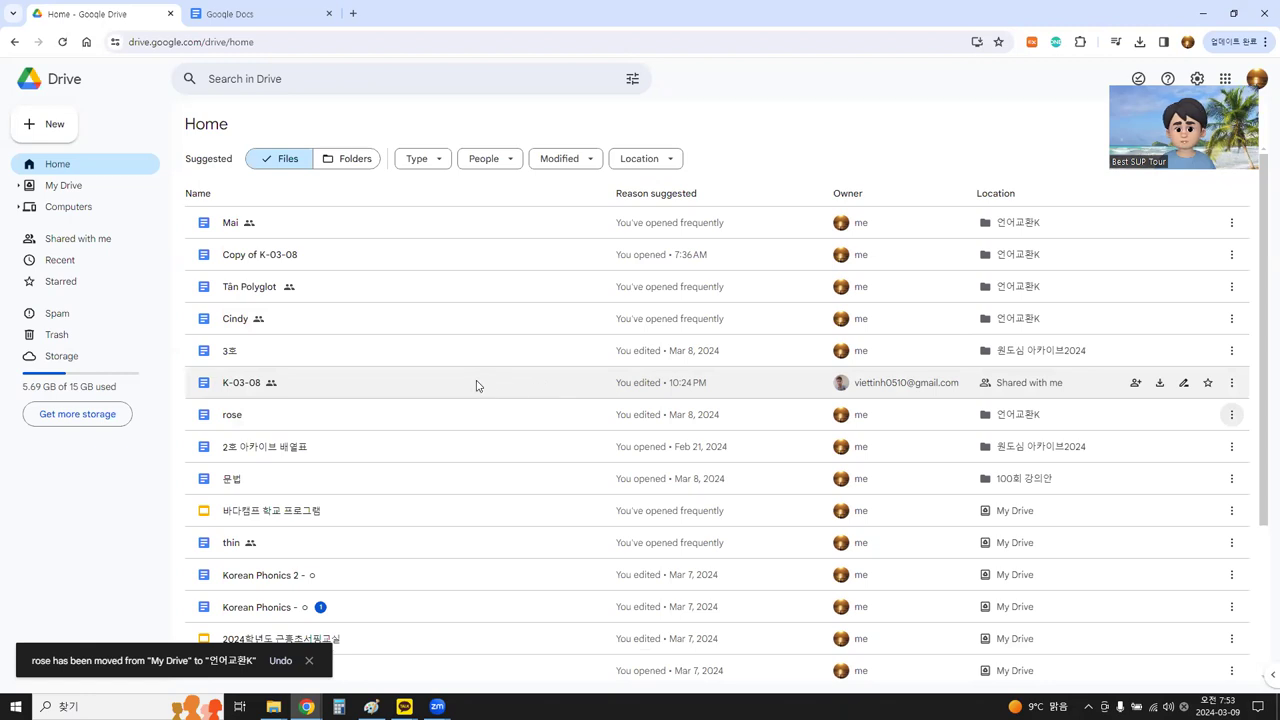
Try to move the shared K-03-08 document to another location.
right_click(444, 389)
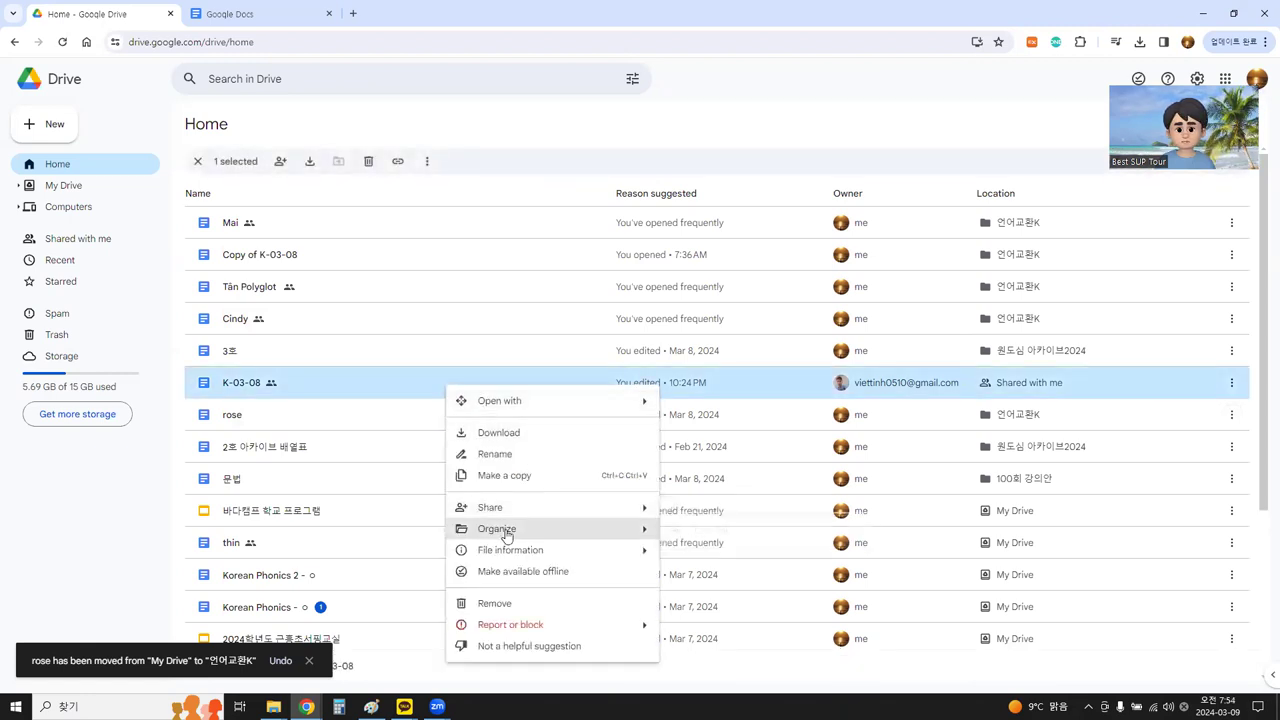
mouse_move(503, 532)
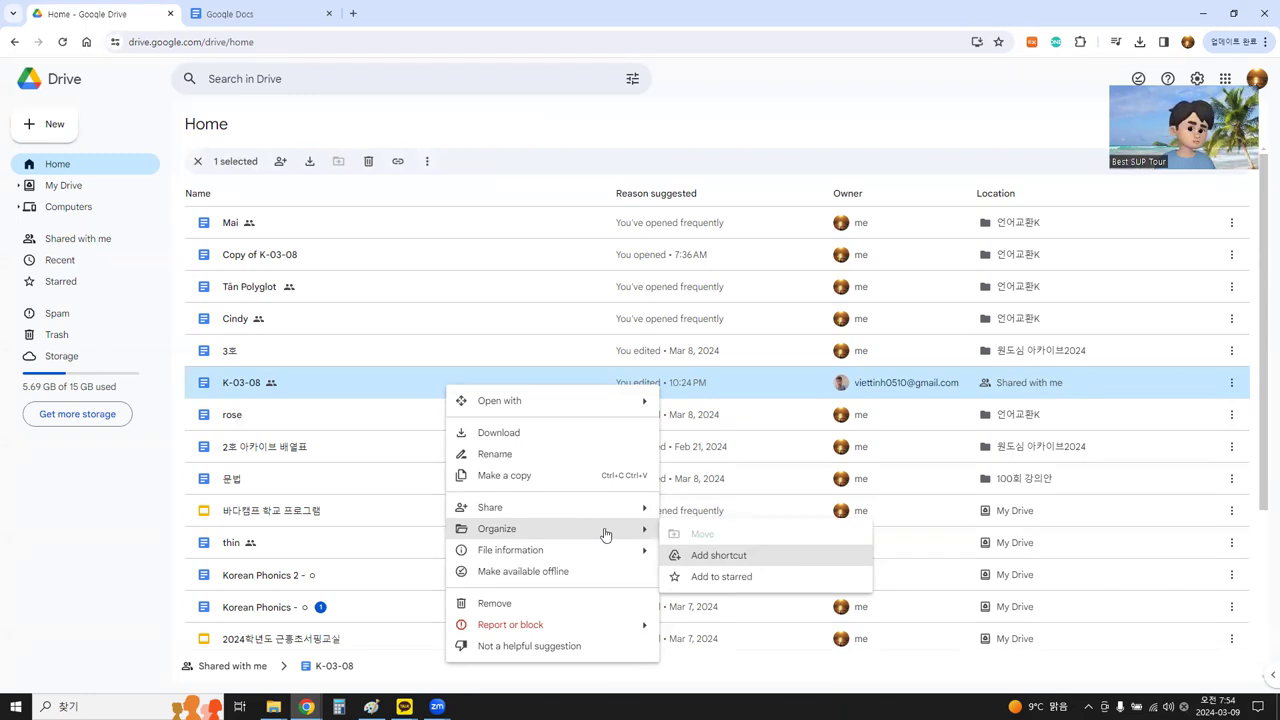
left_click(95, 622)
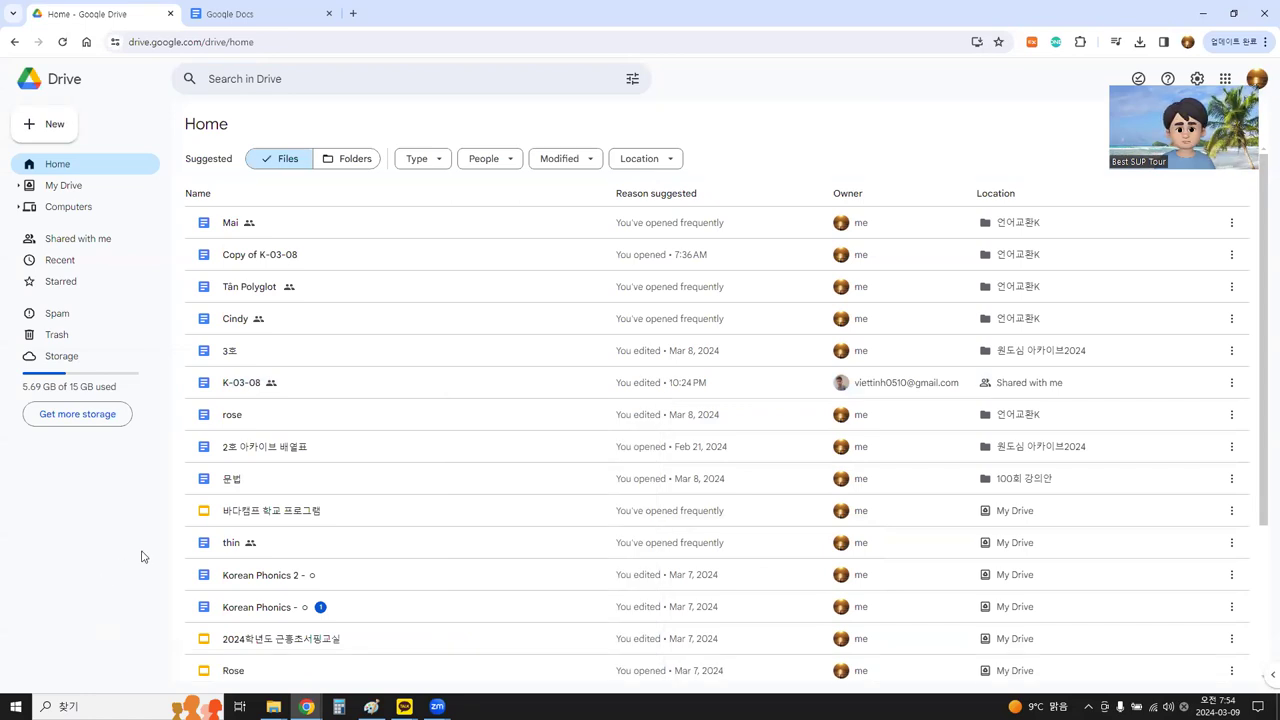
Create a new folder named "바다캠프" in My Drive.
mouse_move(245, 522)
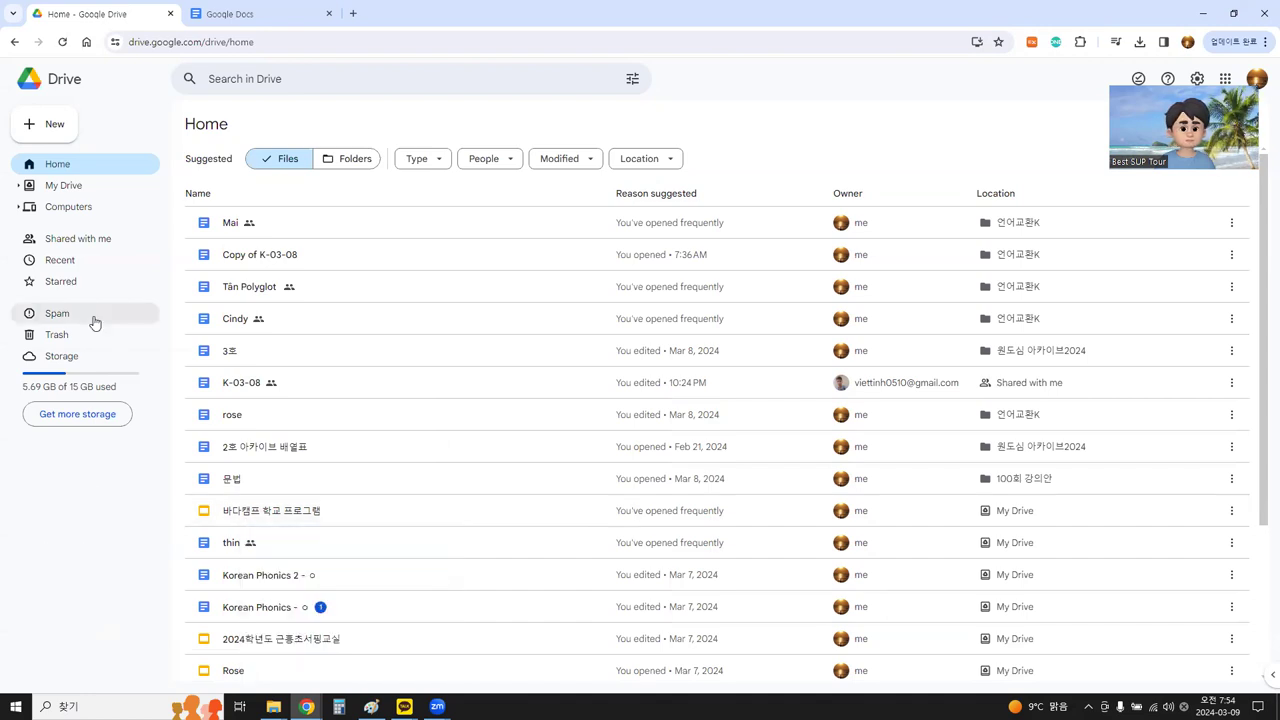
left_click(54, 130)
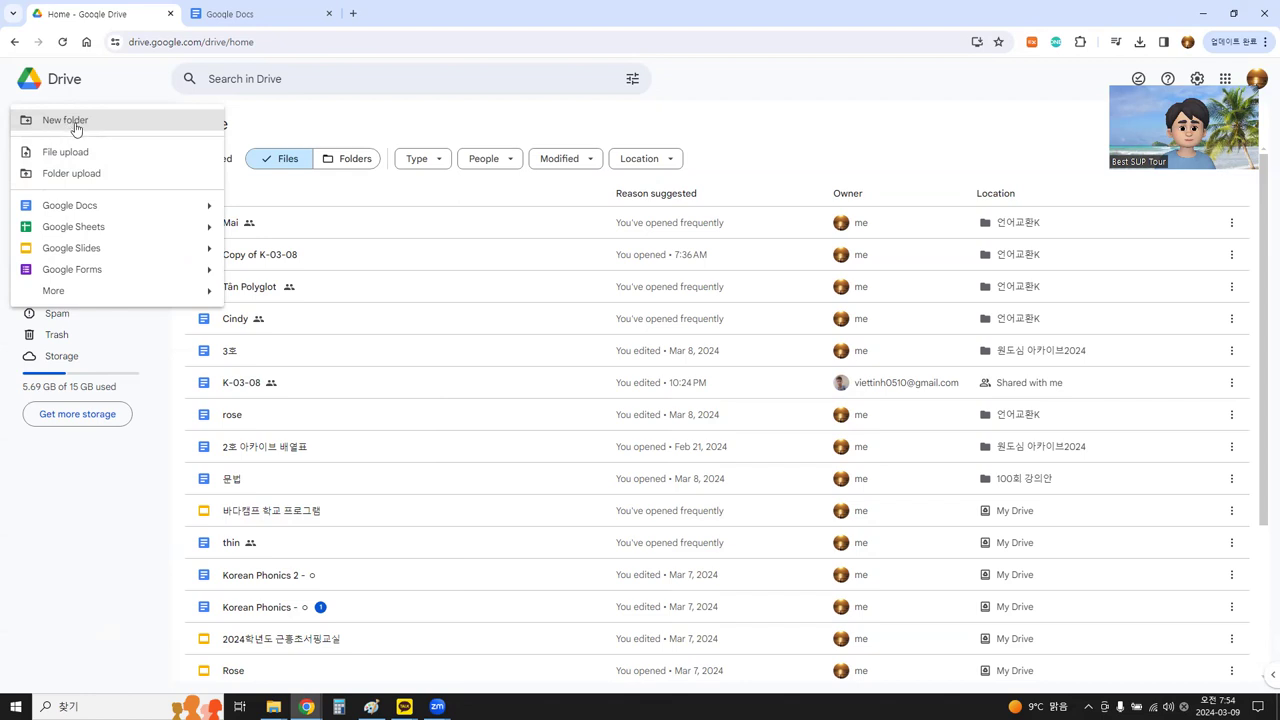
left_click(77, 126)
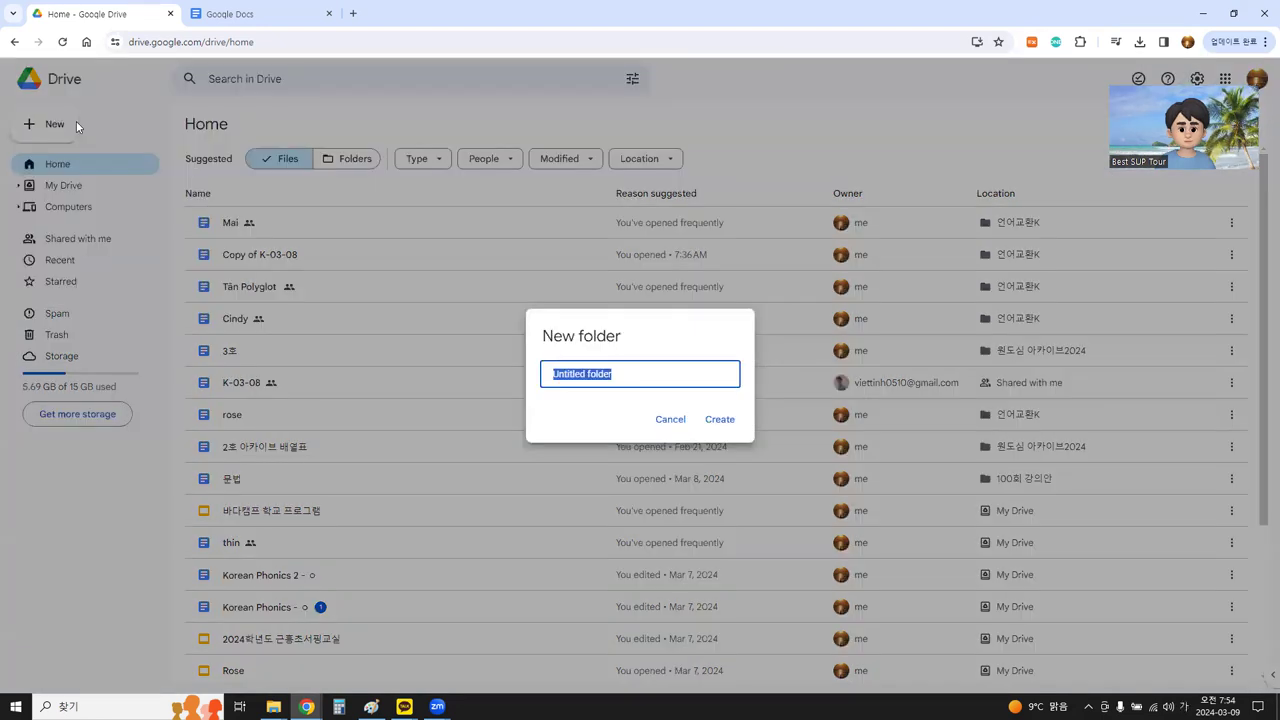
type("배")
type("다캠프")
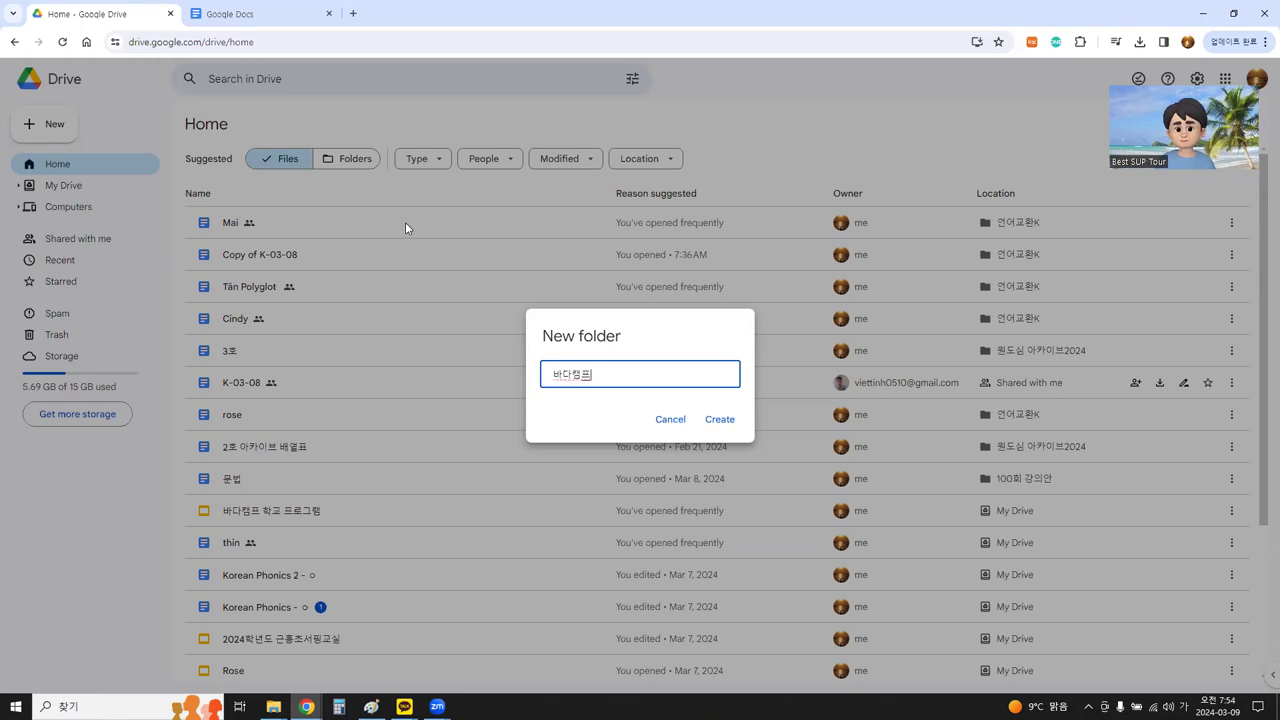
left_click(719, 420)
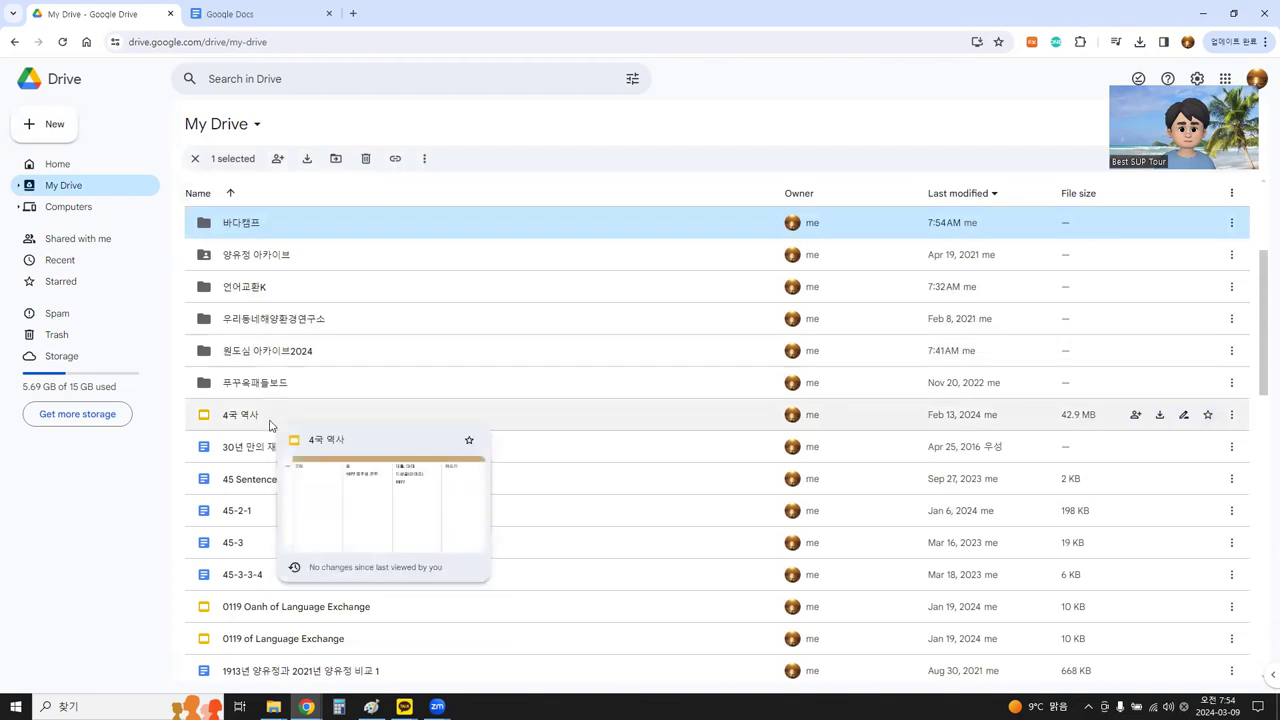
left_click(211, 487)
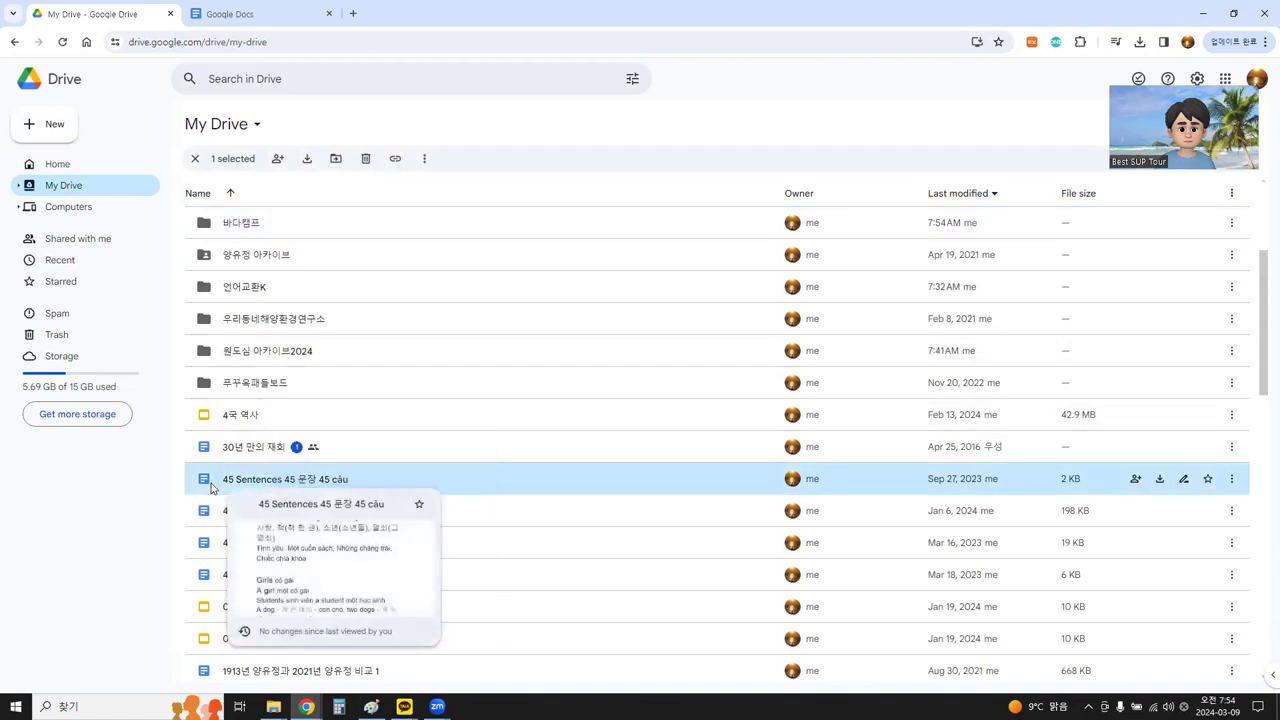
Move the 바다캠프 학교 프로그램 presentation from the home page's suggested files into the 바다캠프 folder.
left_click(128, 522)
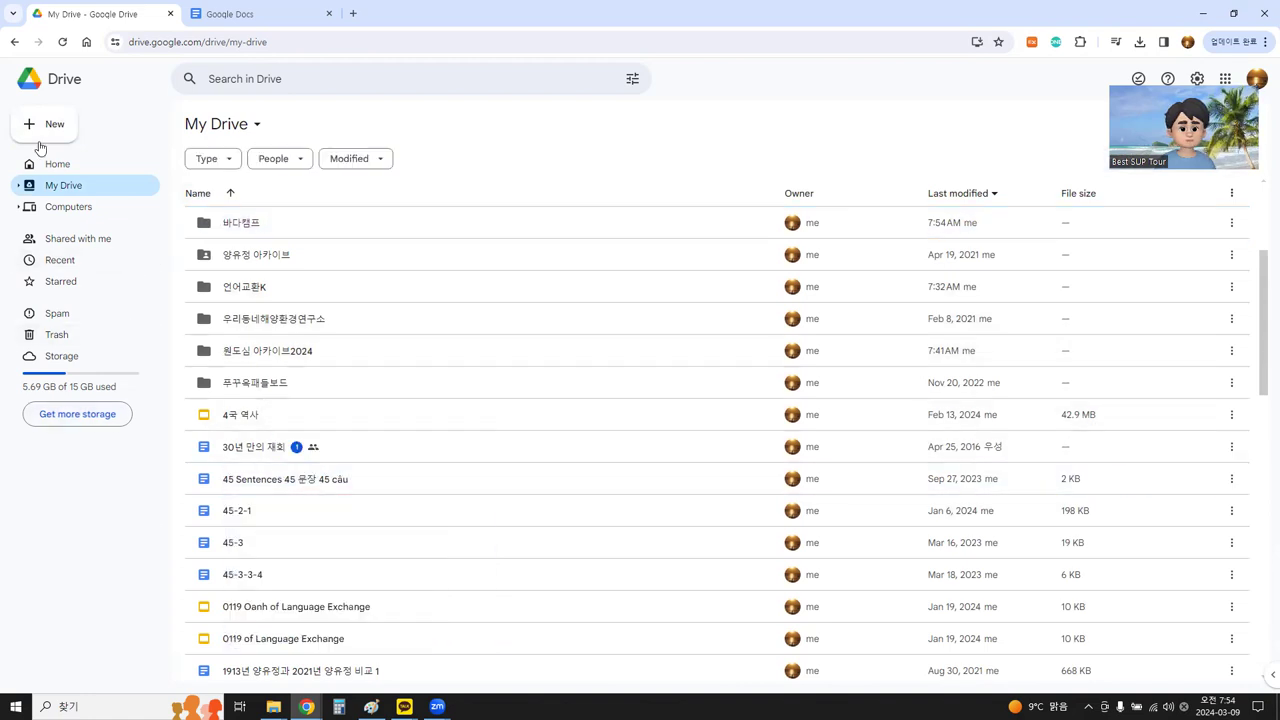
left_click(56, 170)
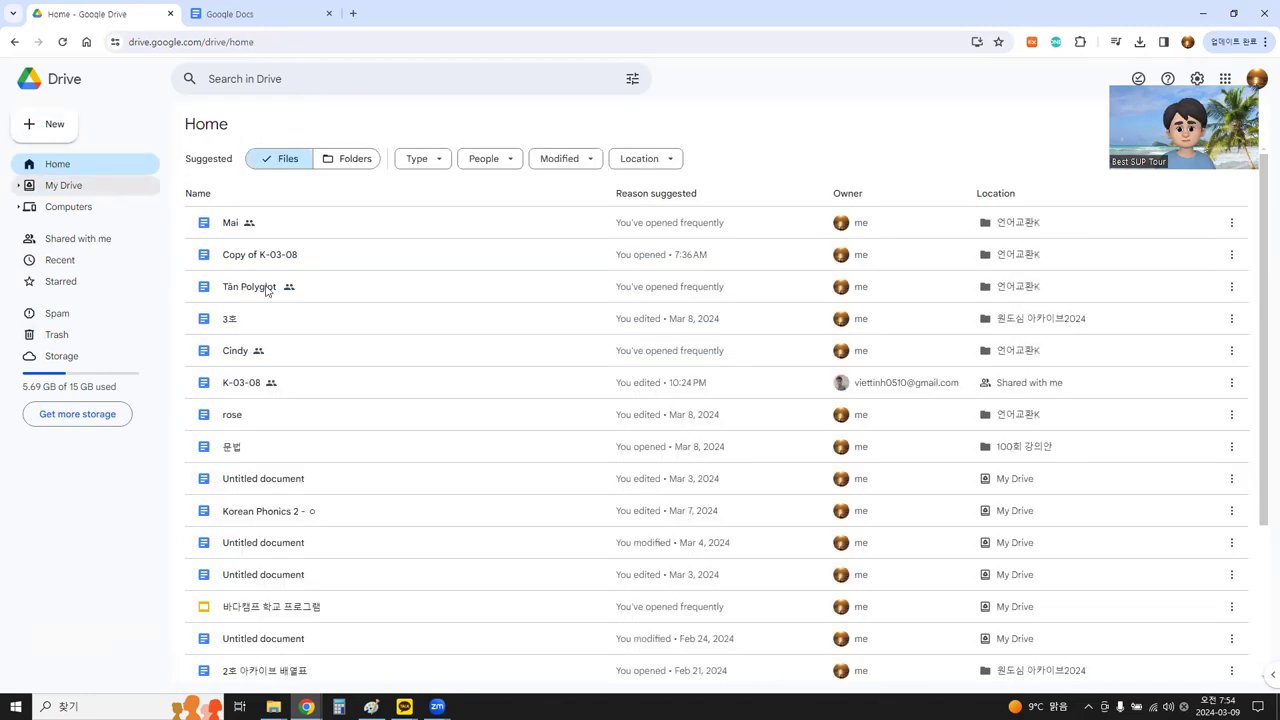
right_click(306, 608)
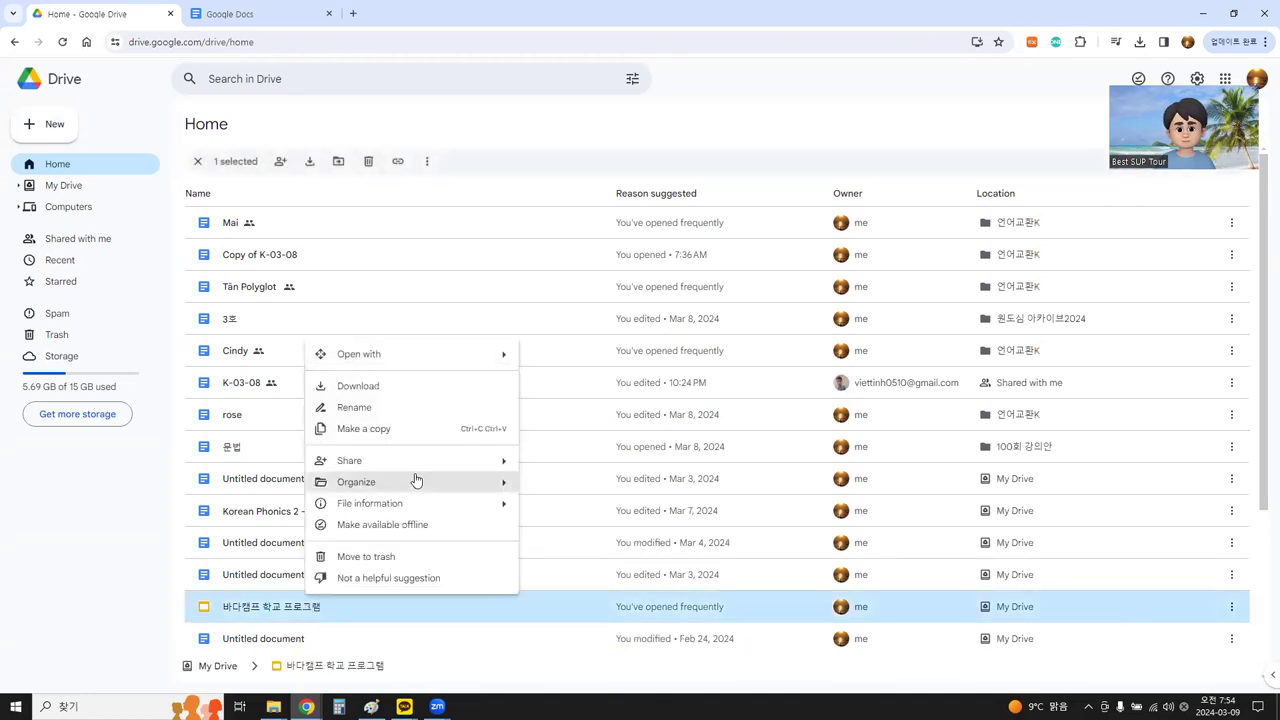
mouse_move(414, 481)
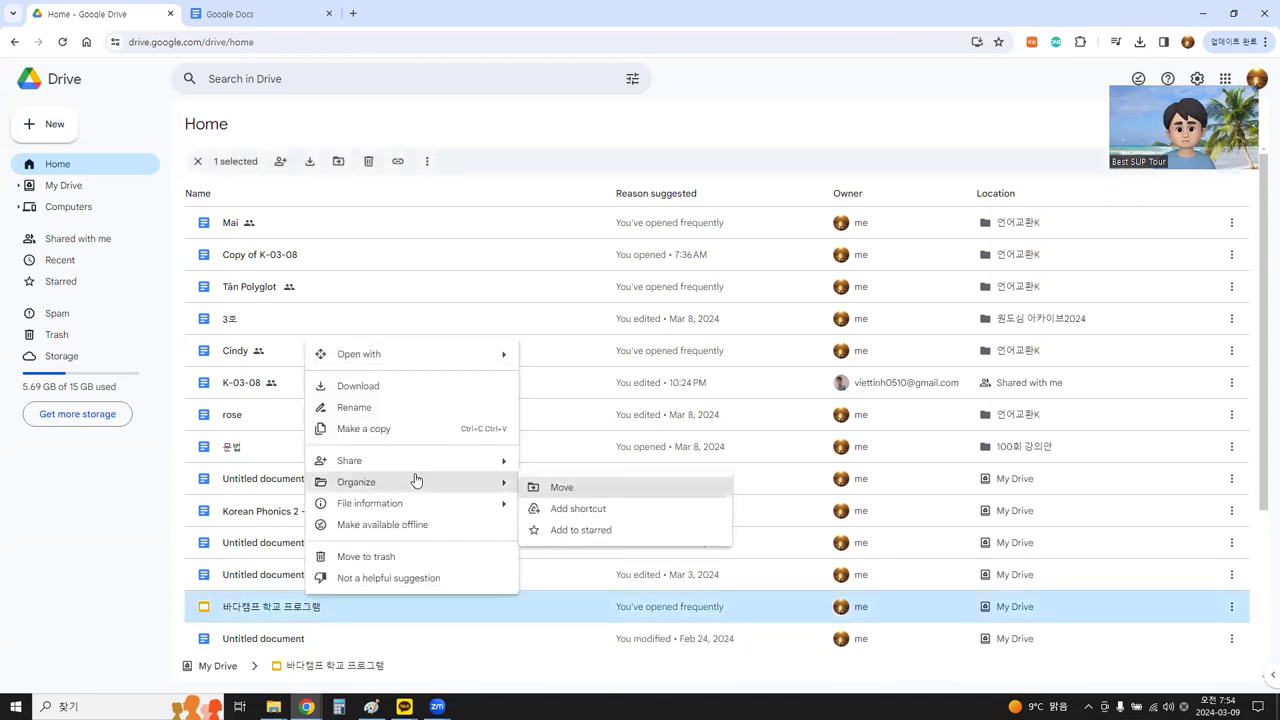
left_click(560, 487)
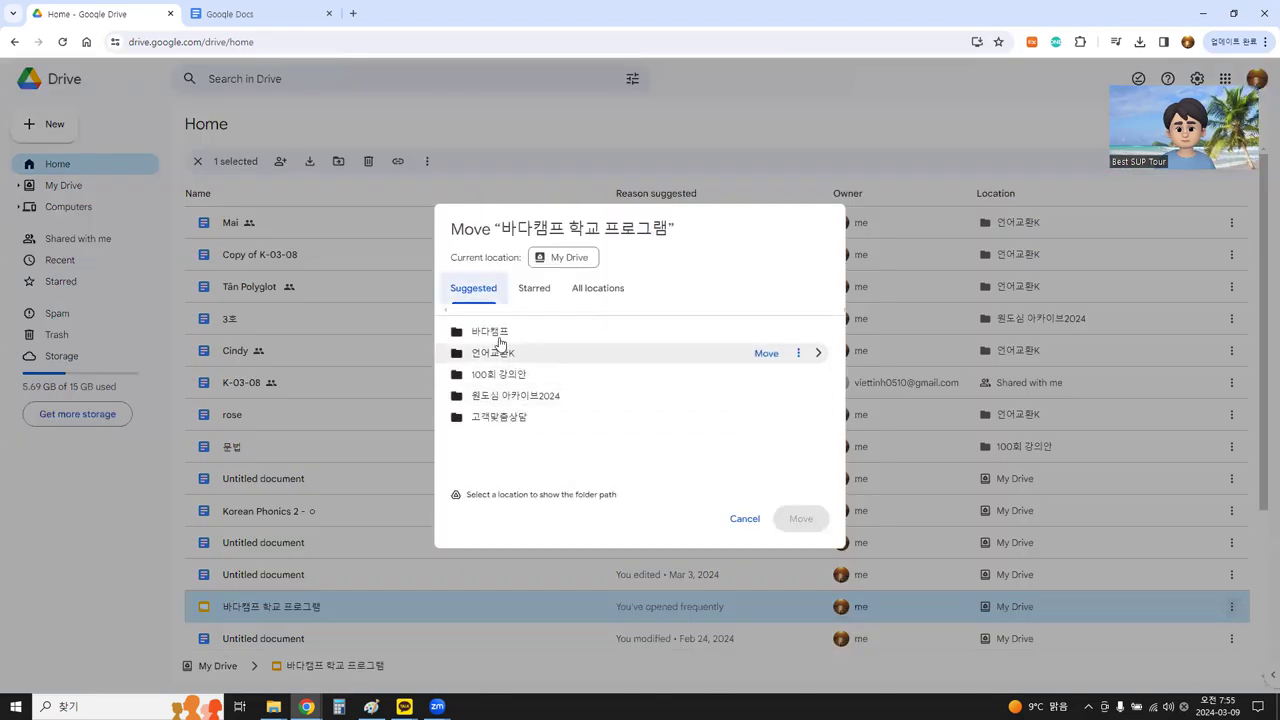
double_click(497, 340)
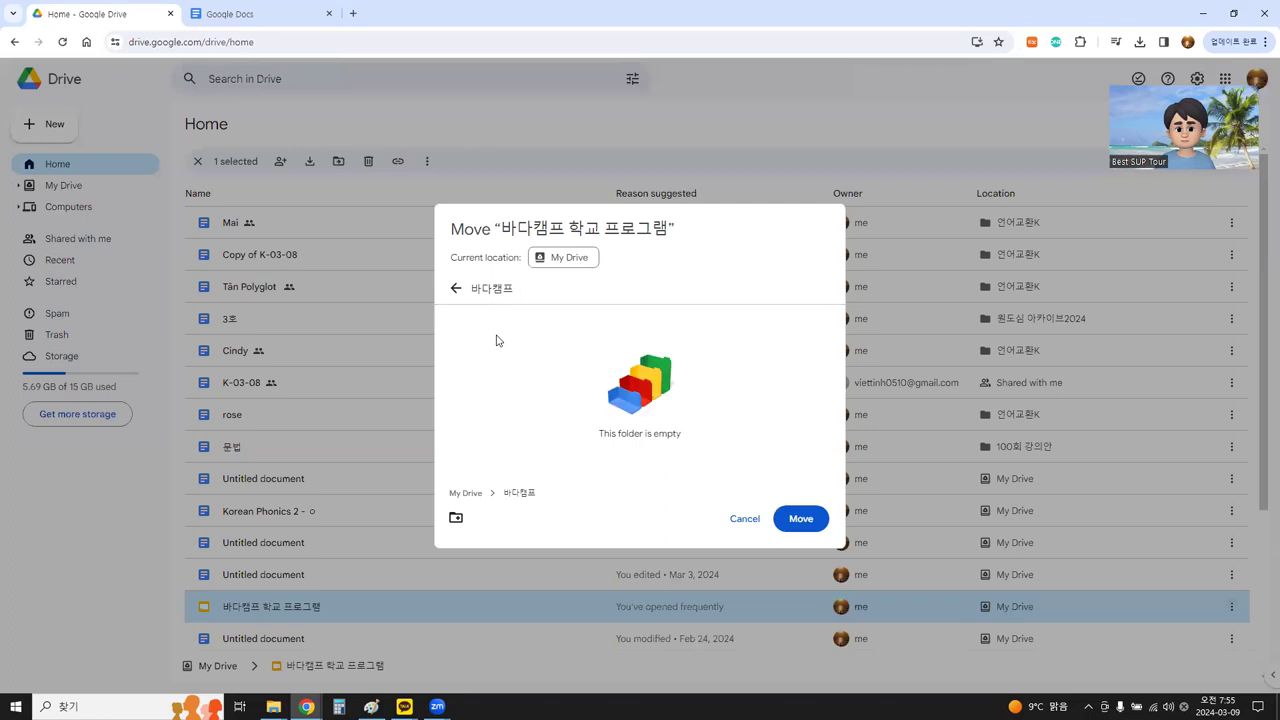
left_click(796, 524)
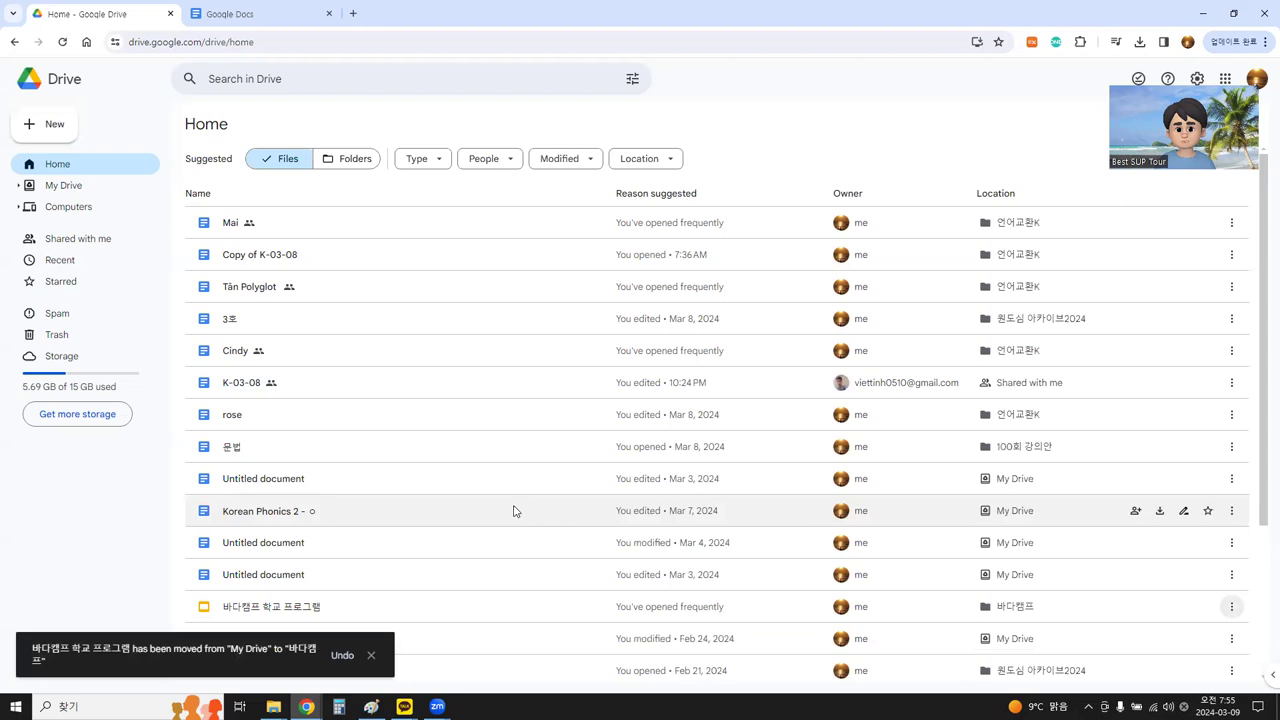
Move the "Korean Phonics 2 - ㅇ" document from My Drive into the "100회 강의안" folder.
right_click(410, 511)
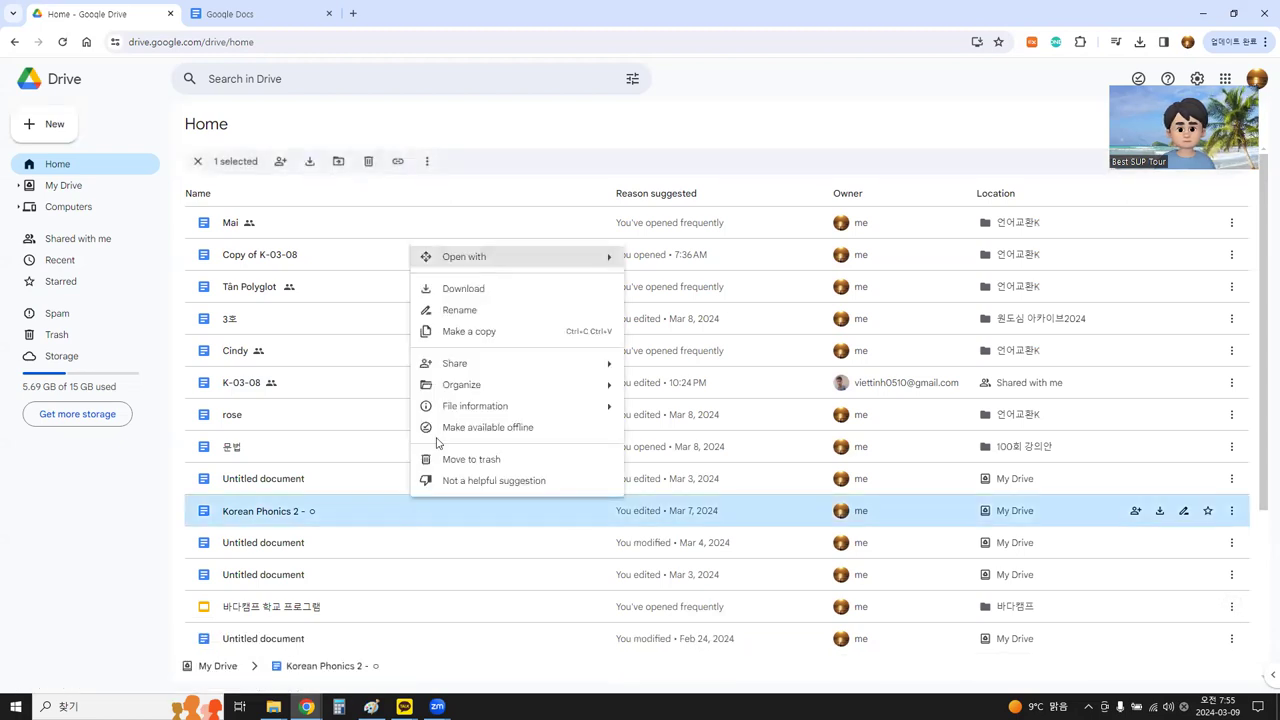
mouse_move(490, 384)
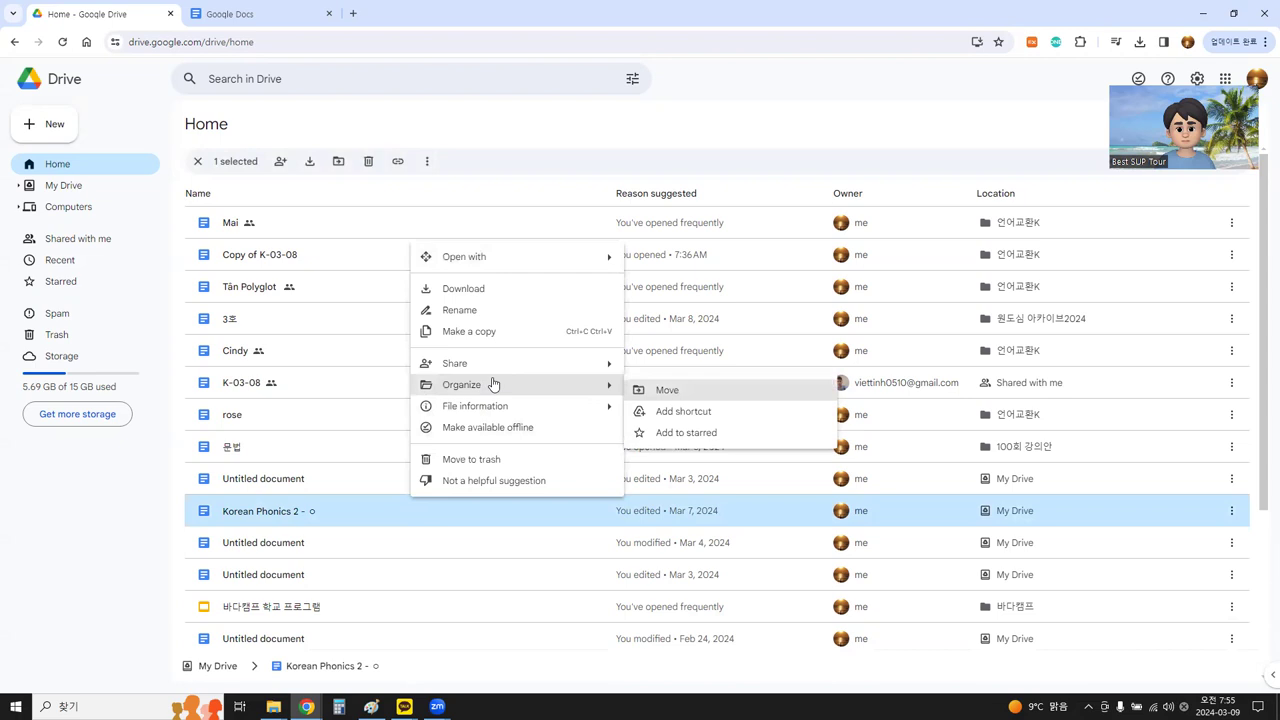
left_click(672, 390)
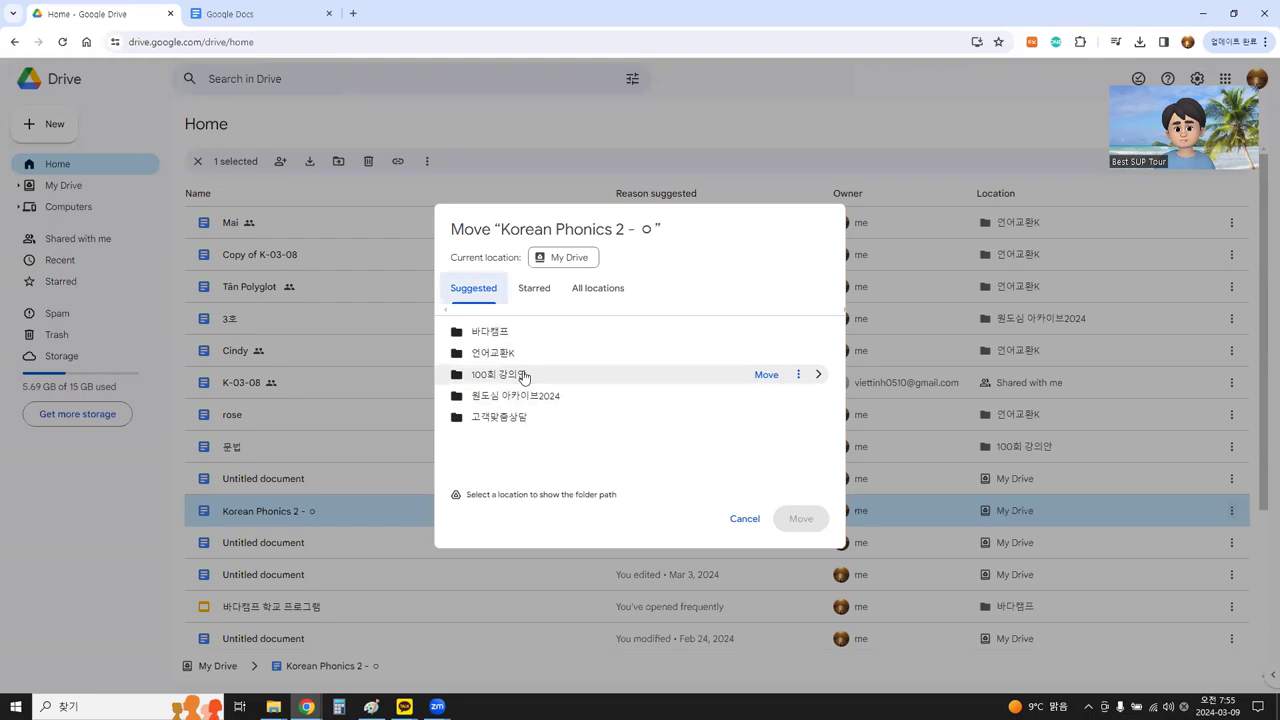
left_click(766, 374)
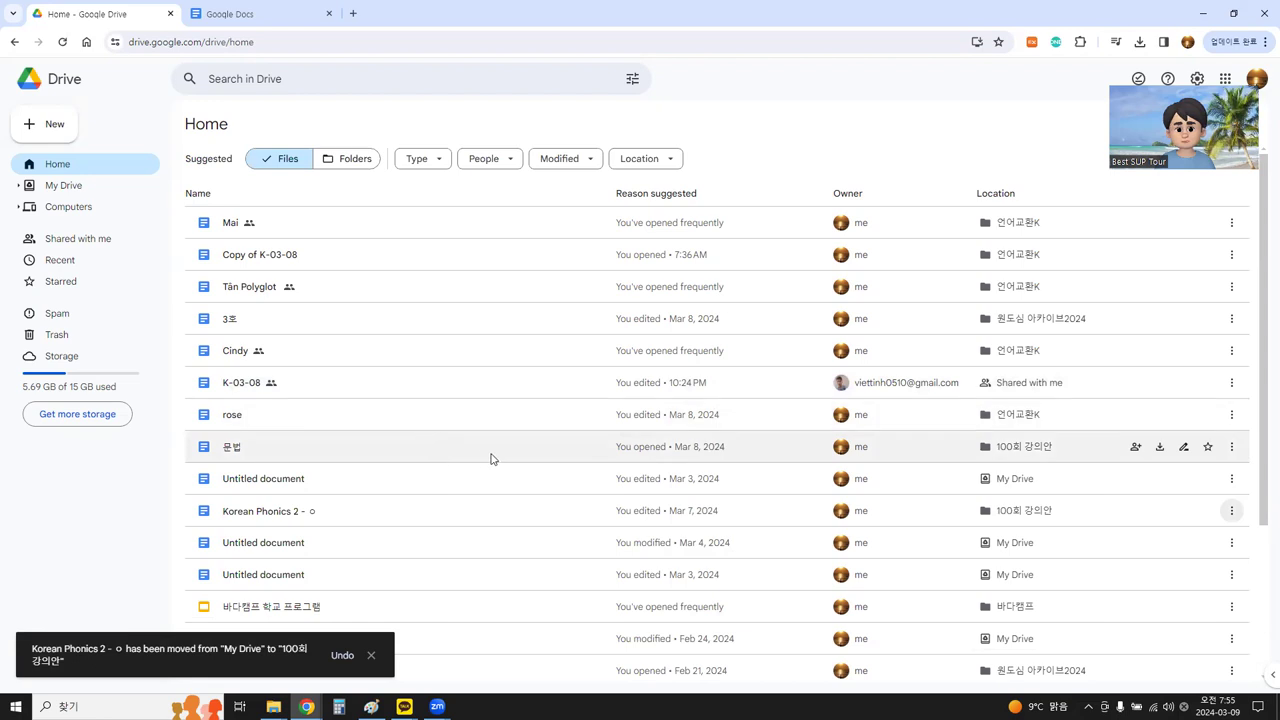
Move the "Korean Phonics - ㅇ" document near the end of the suggested files into the "100회 강의안" folder.
left_click(504, 556)
key("Down")
key("Down")
key("Down")
key("Down")
key("Down")
key("Down")
key("Down")
key("Down")
key("Down")
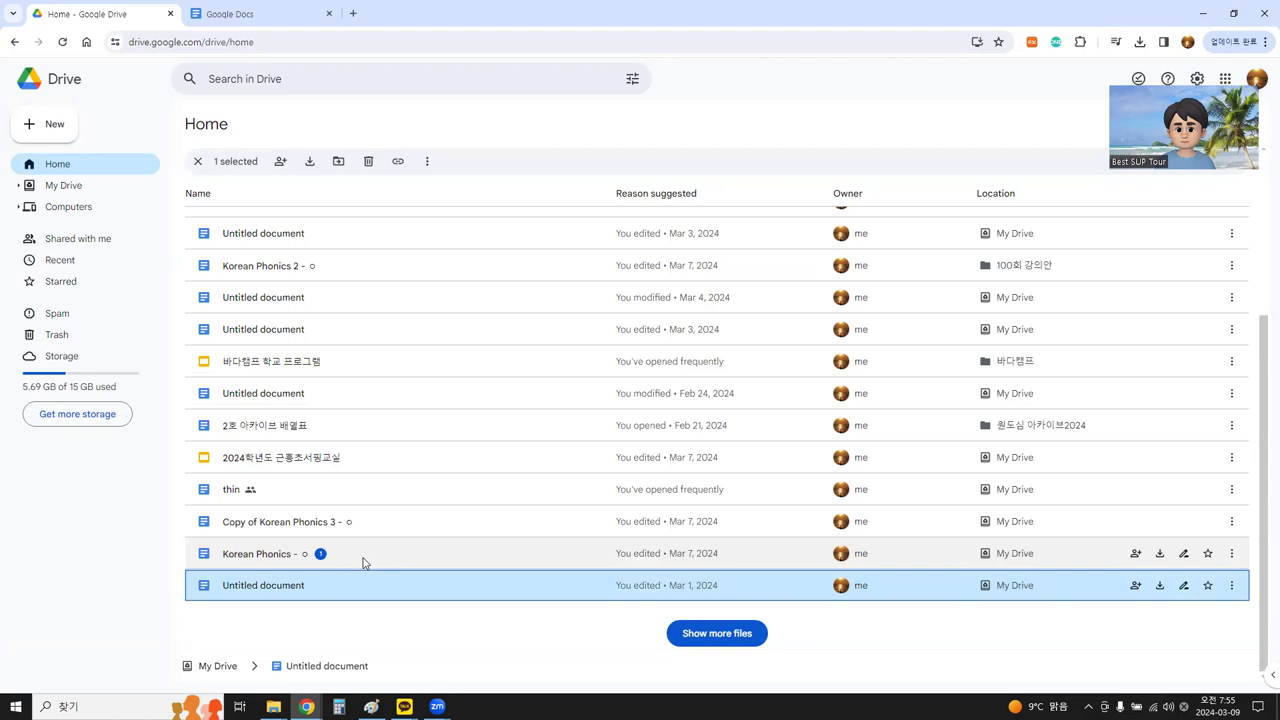
mouse_move(270, 563)
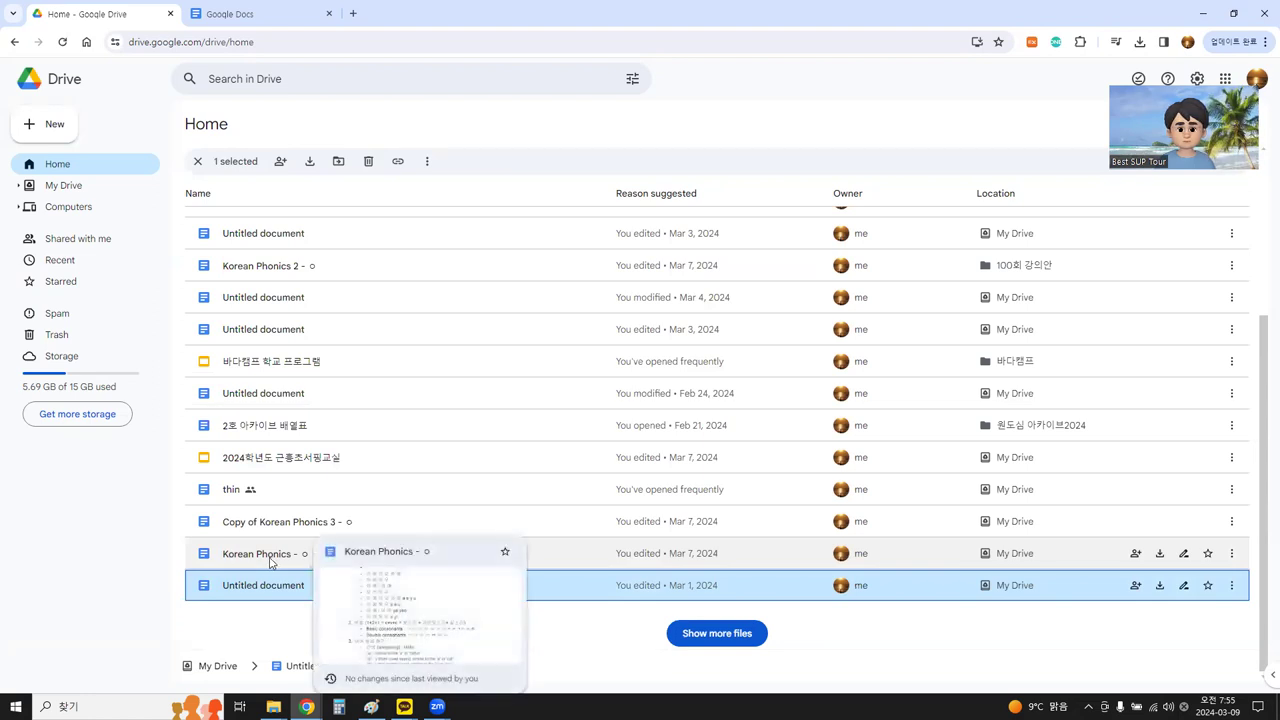
left_click(270, 563)
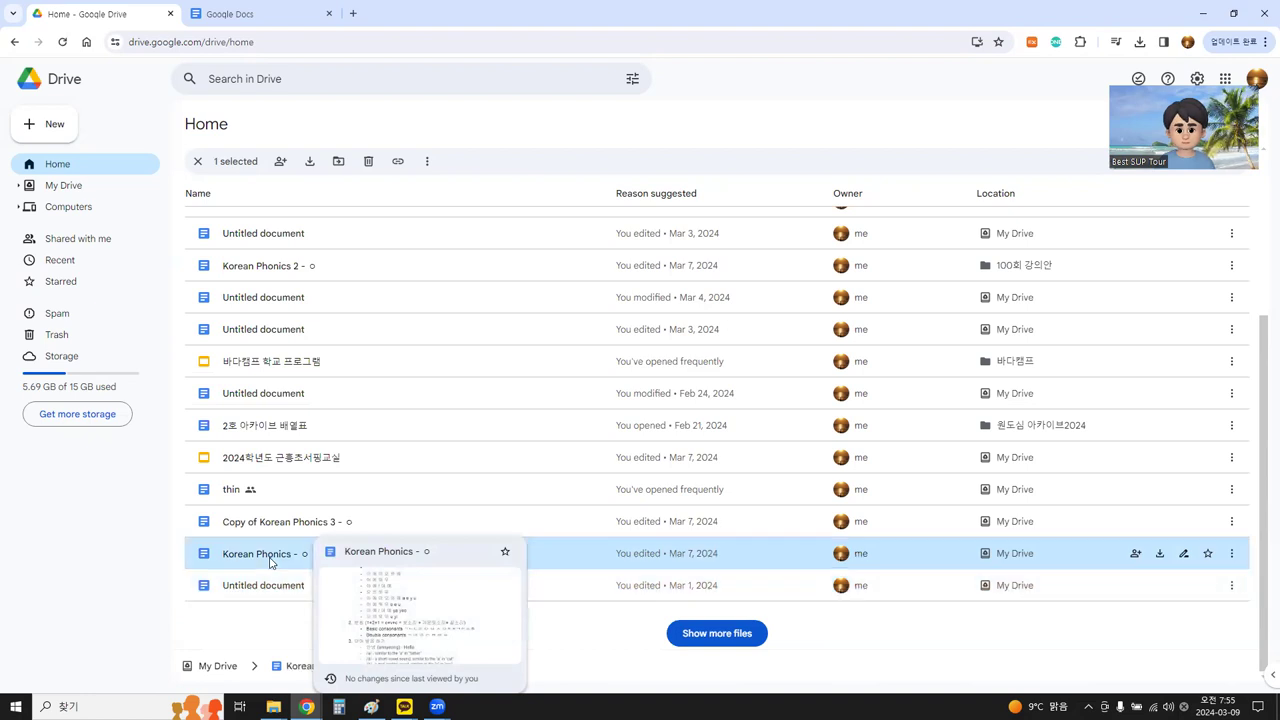
right_click(270, 563)
mouse_move(440, 436)
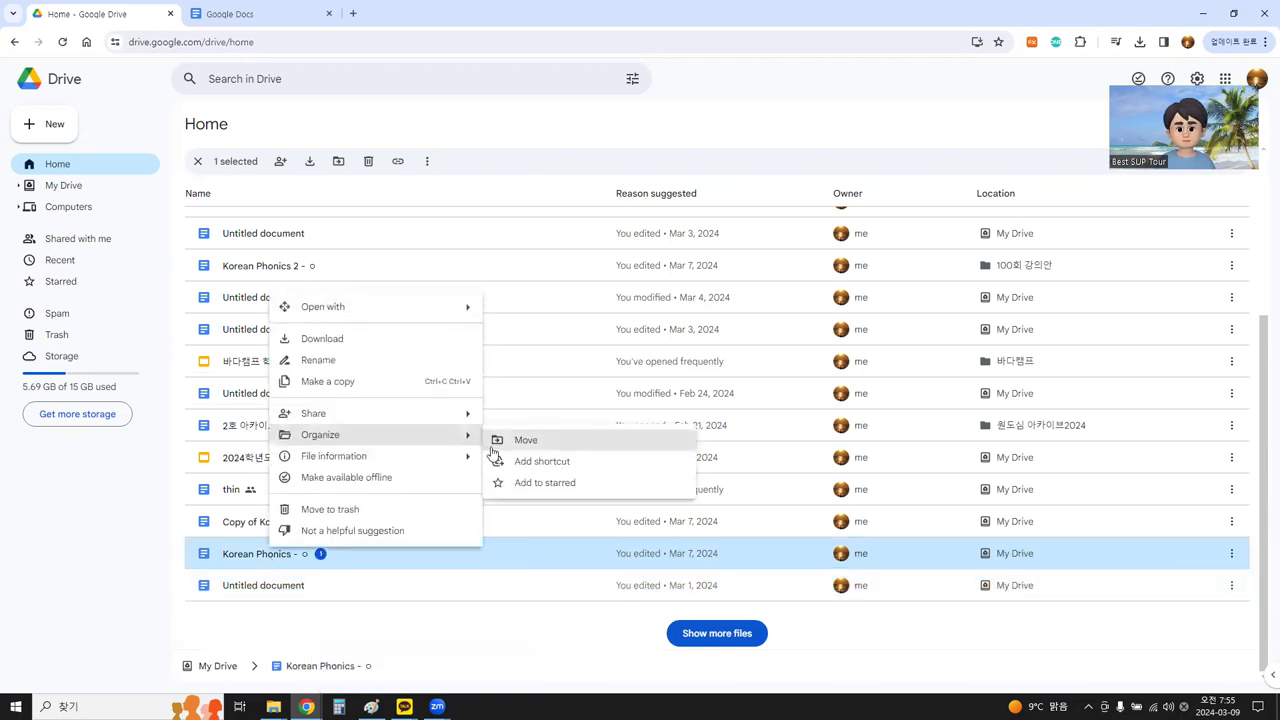
left_click(526, 441)
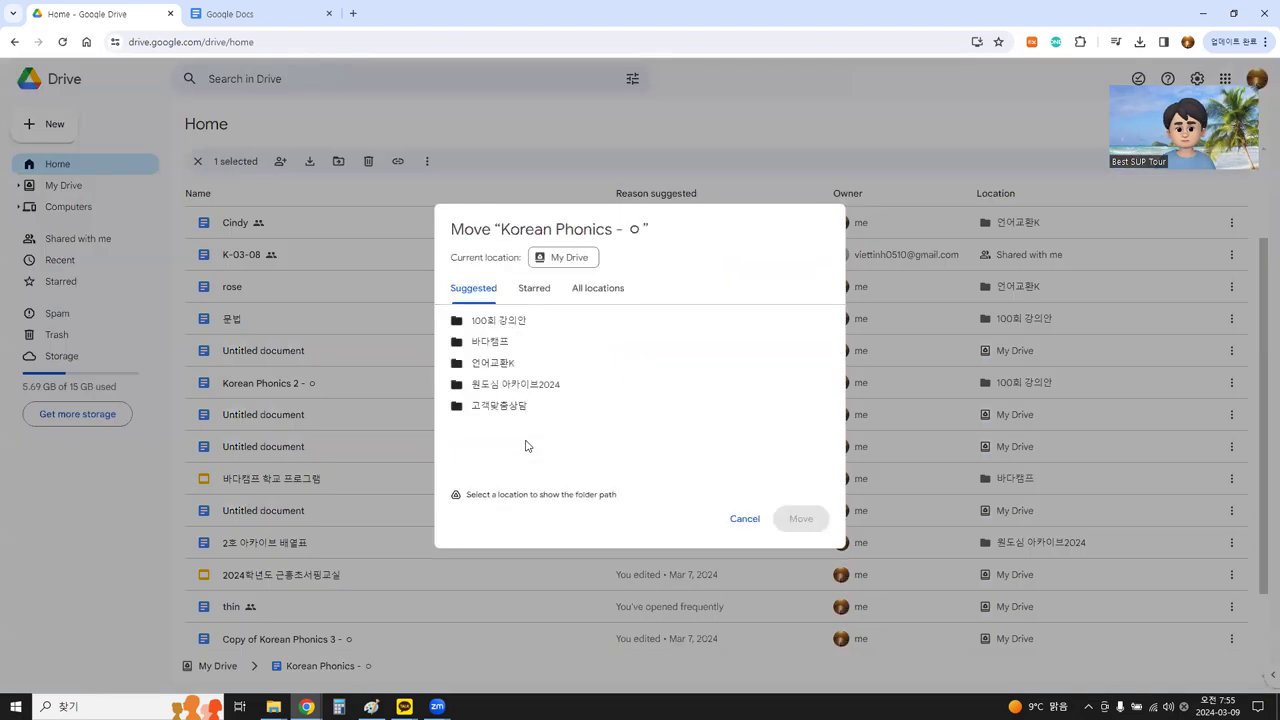
left_click(511, 336)
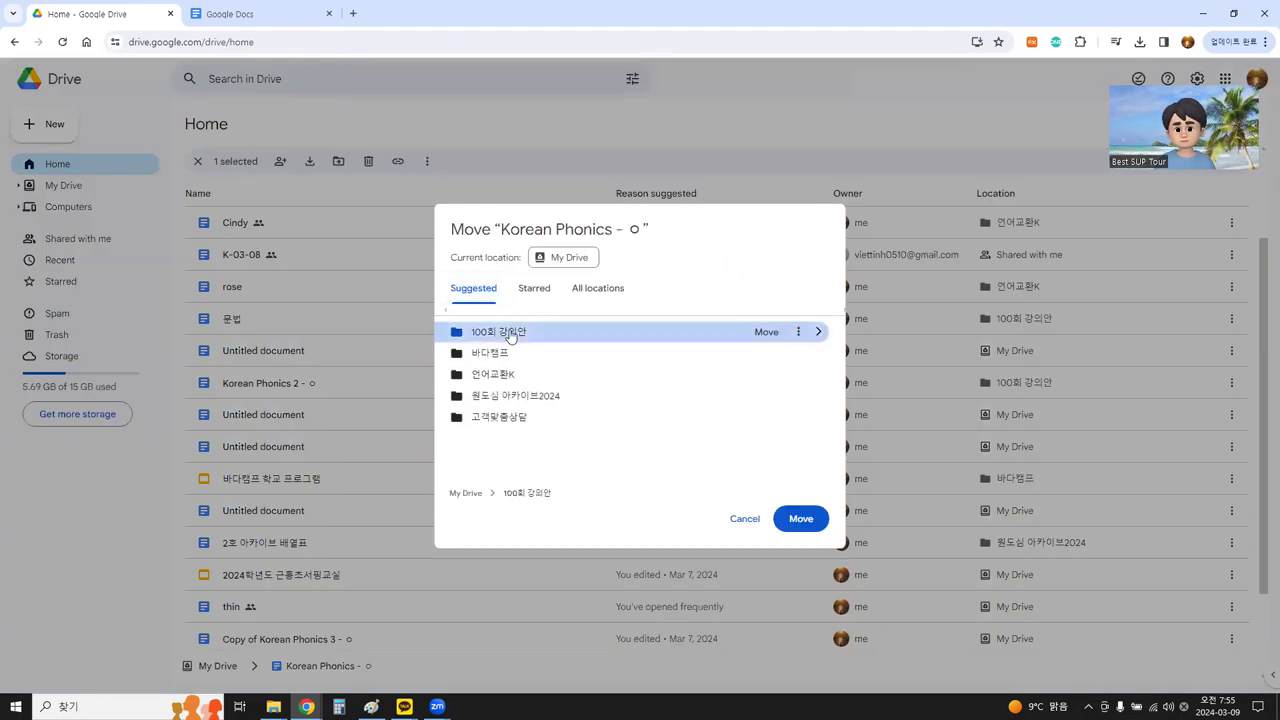
left_click(766, 331)
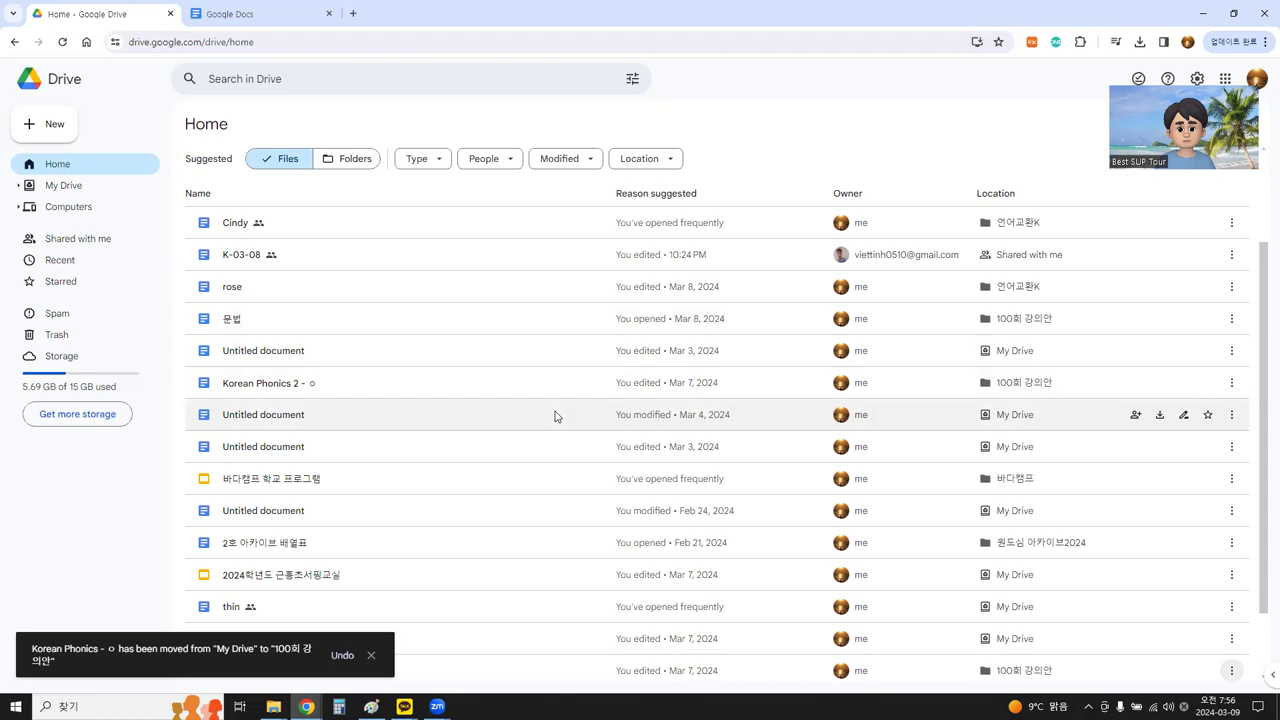
Move the 2024학년도 근흥초서핑교실 presentation into the 바다캠프 folder.
right_click(311, 582)
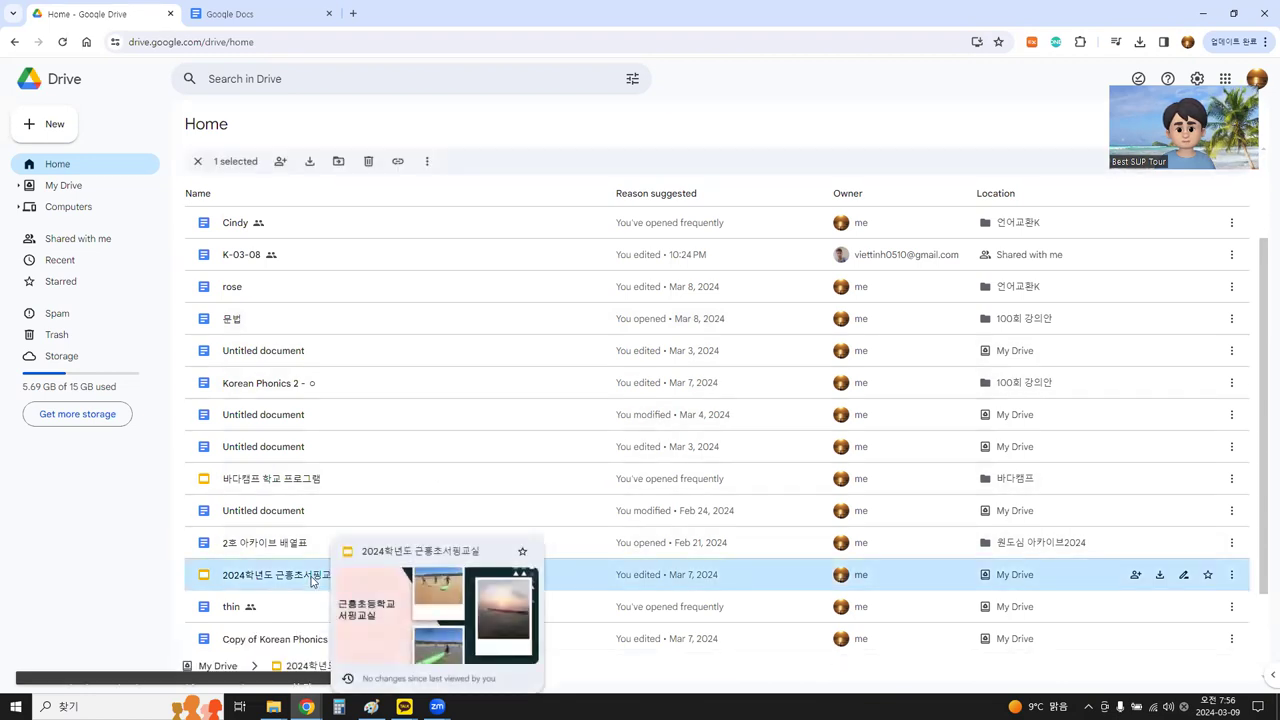
right_click(311, 582)
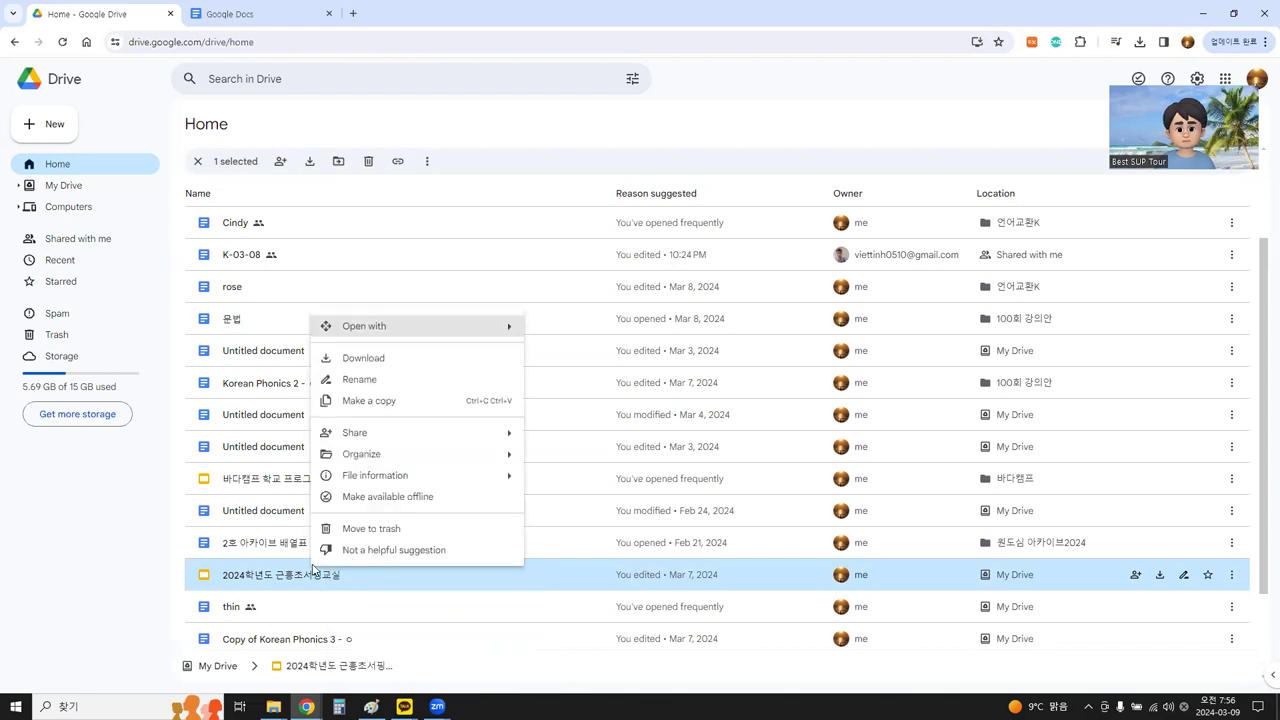
mouse_move(484, 462)
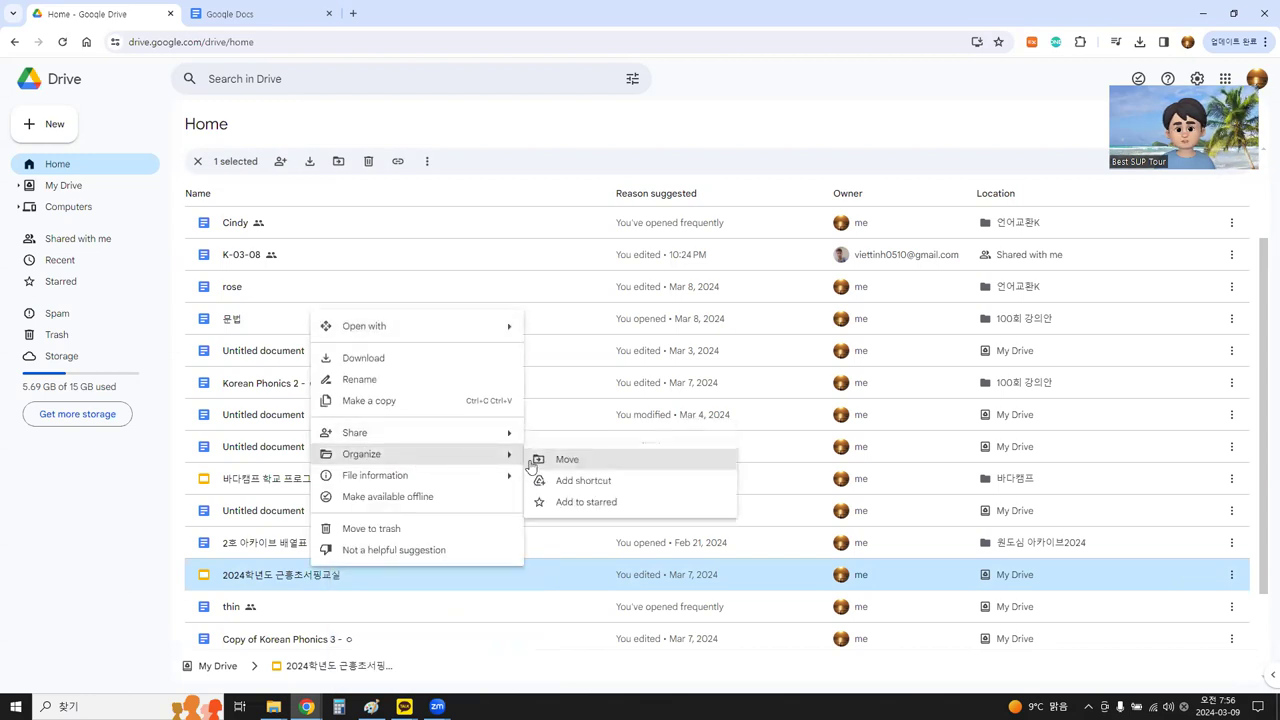
left_click(567, 461)
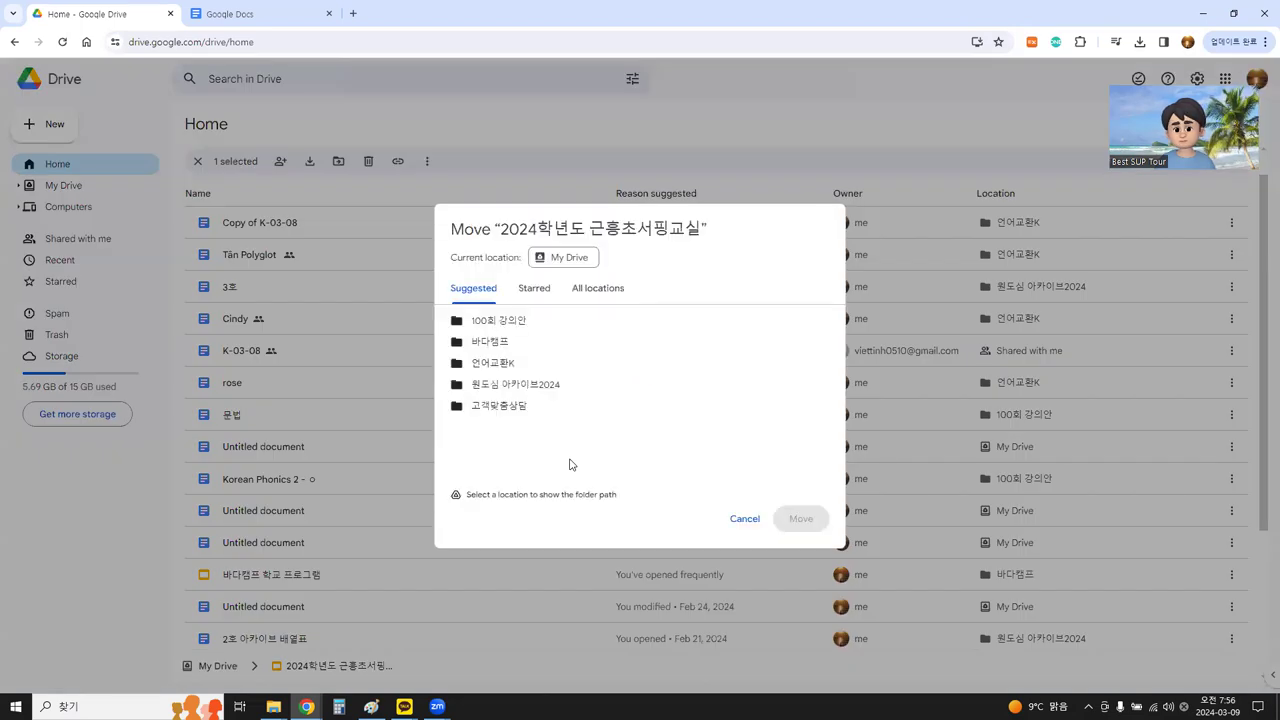
mouse_move(503, 356)
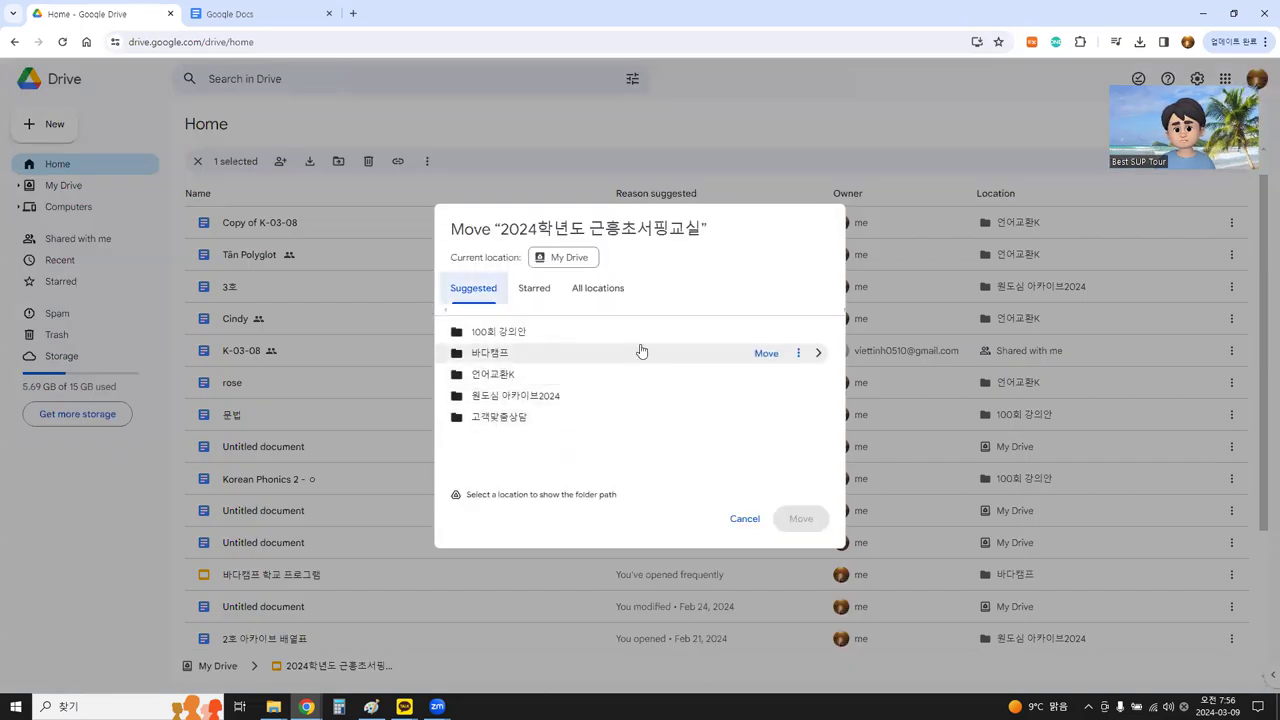
left_click(765, 354)
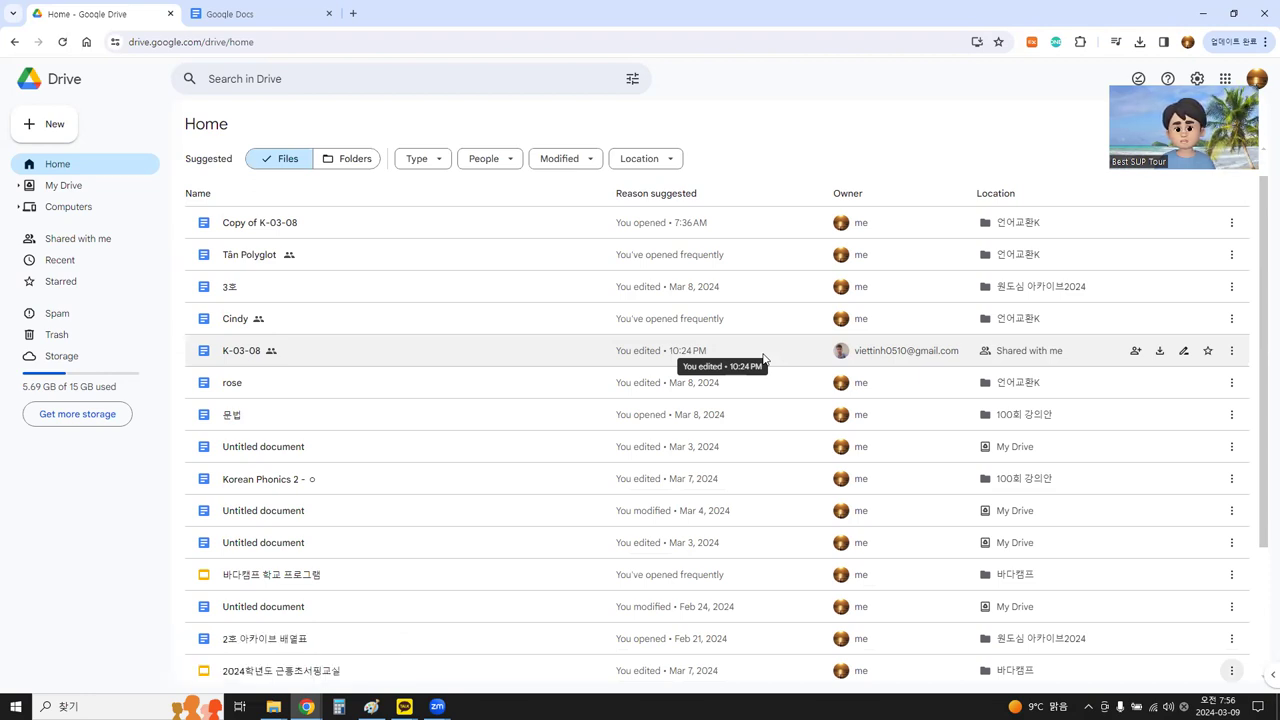
scroll(763, 358, "down", 1)
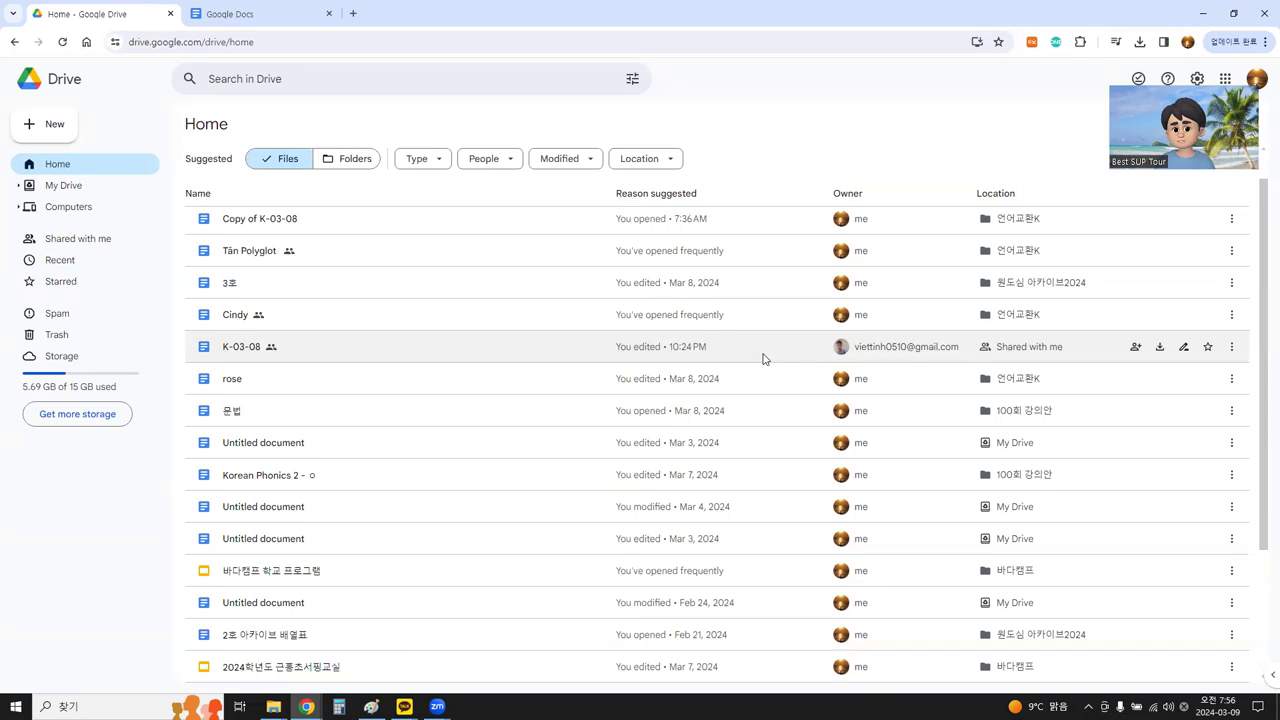